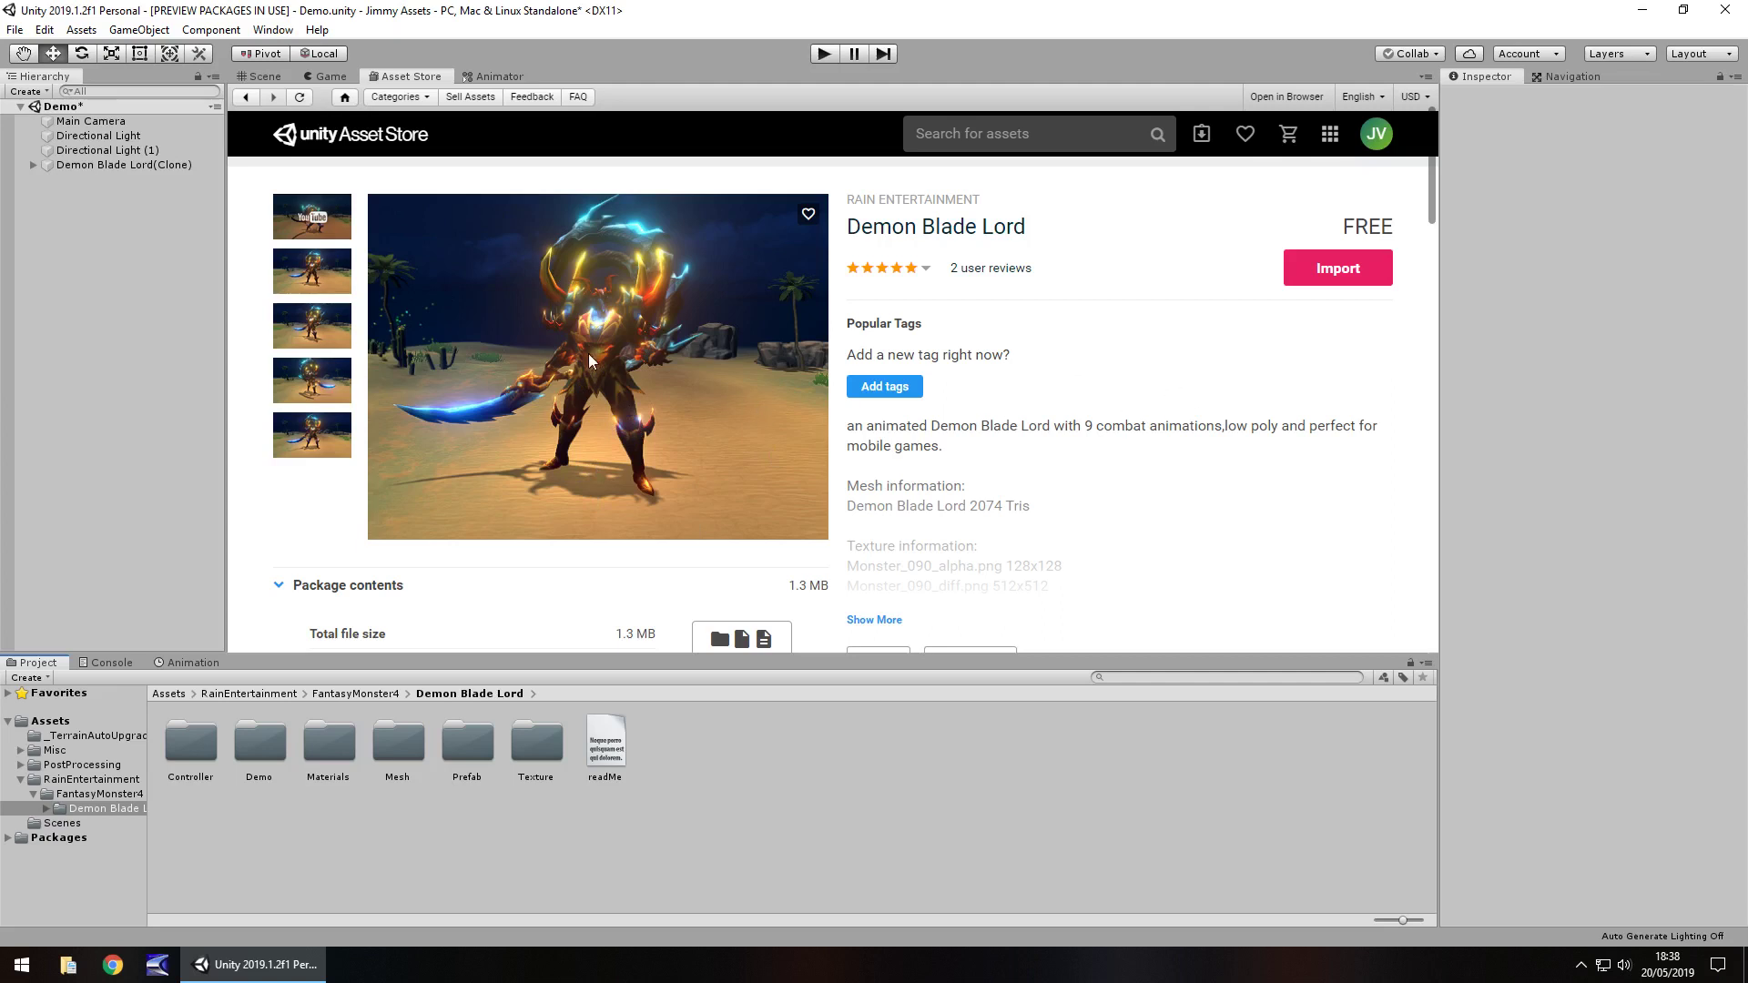
# Orbit the Scene view around the Demon Blade Lord, then check the Game camera's shot.
pyautogui.click(271, 78)
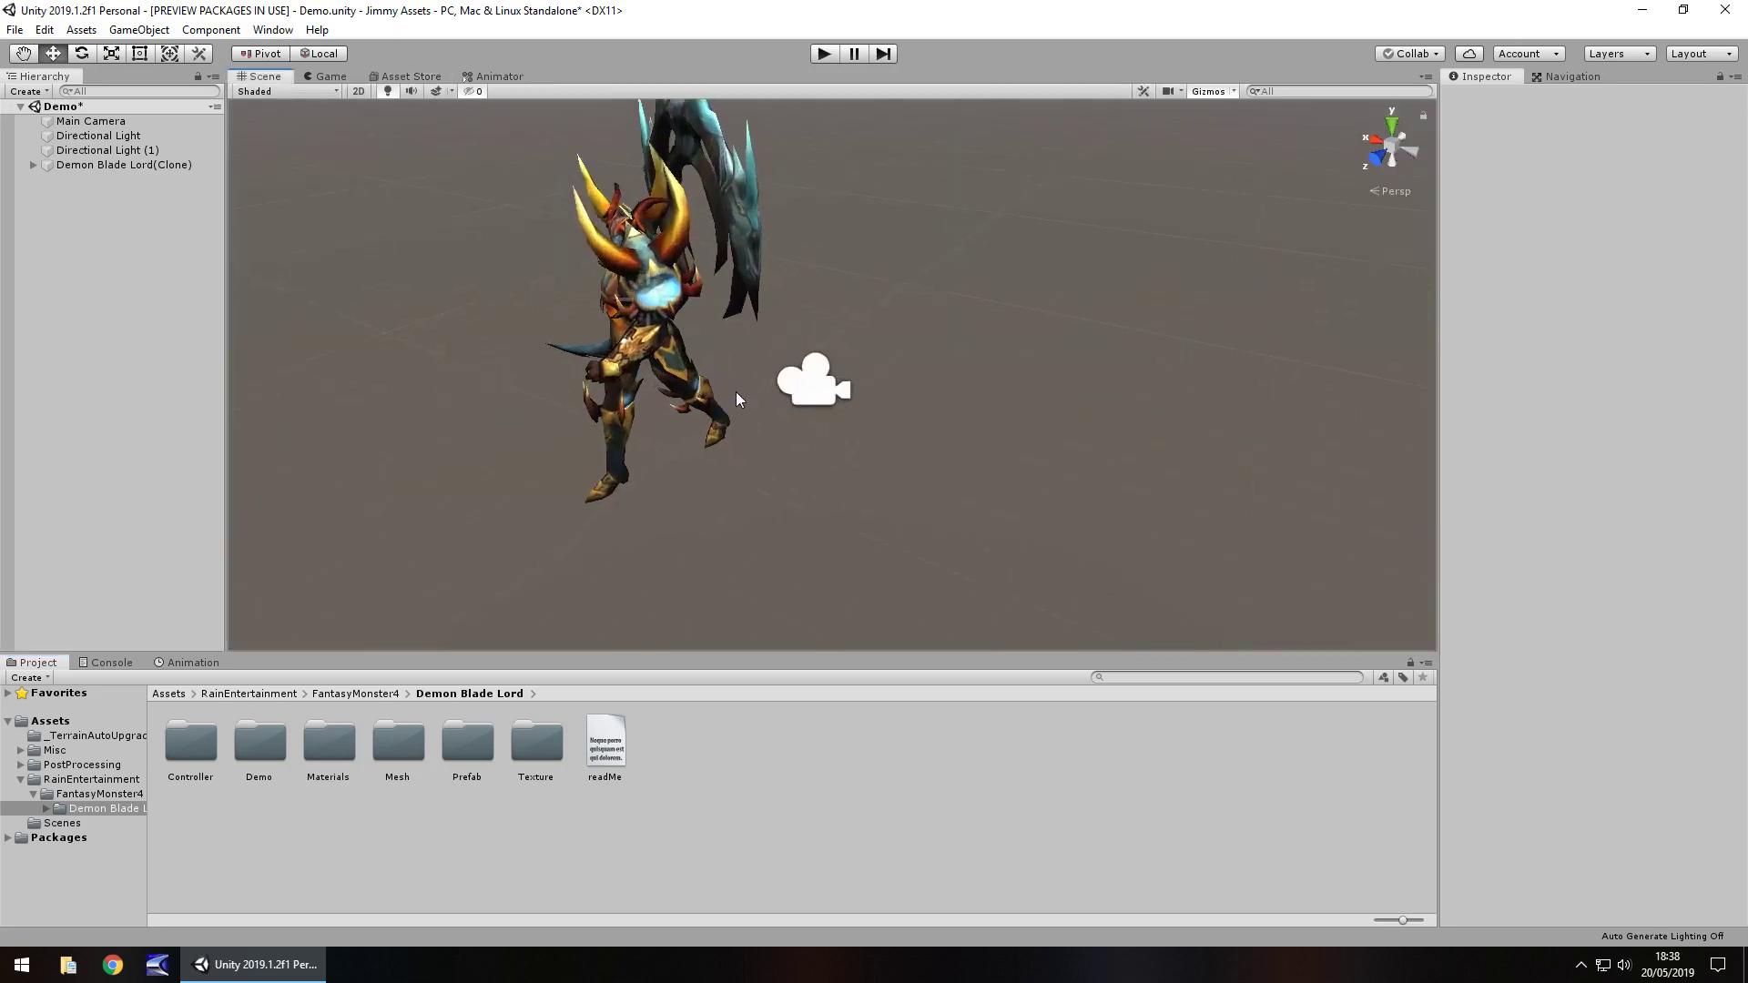
pyautogui.scroll(10, 736, 392)
pyautogui.keyDown('alt'); pyautogui.moveTo(638, 448); pyautogui.dragTo(816, 318); pyautogui.keyUp('alt')
pyautogui.keyDown('alt'); pyautogui.moveTo(785, 200); pyautogui.dragTo(830, 411); pyautogui.keyUp('alt')
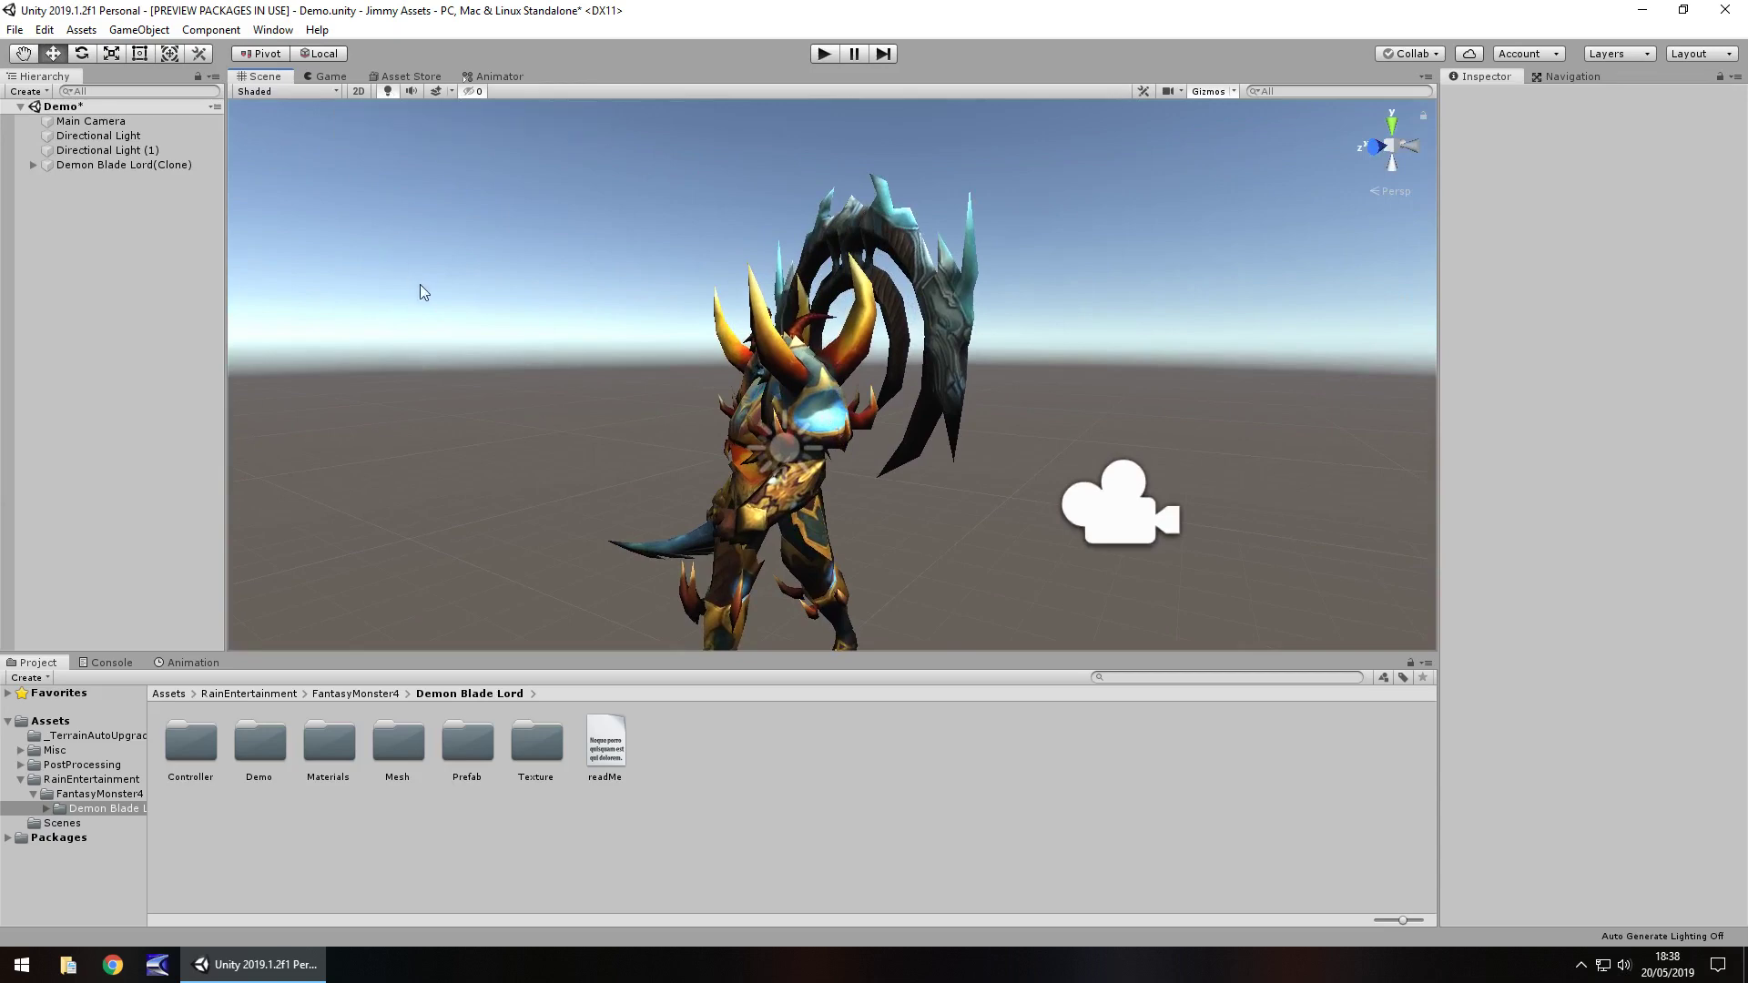
pyautogui.click(334, 76)
# Back in the Scene view, select the Main Camera and review its Inspector components.
pyautogui.click(262, 79)
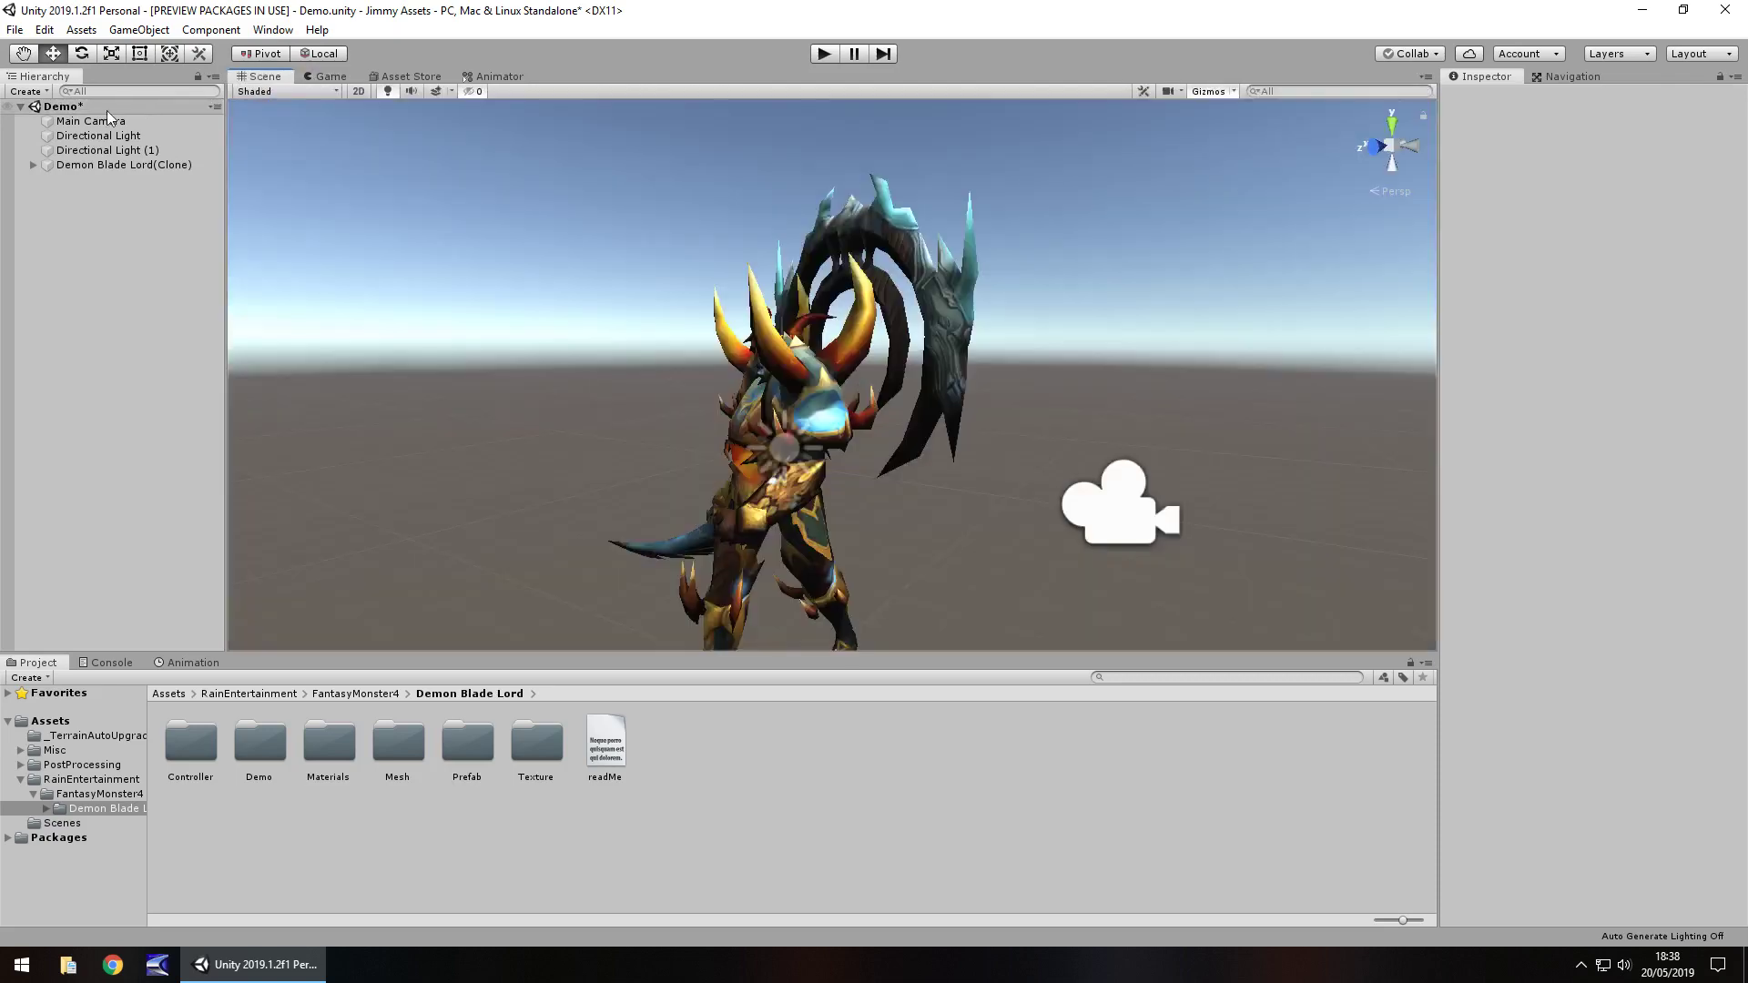
pyautogui.click(102, 121)
pyautogui.scroll(-5, 1553, 770)
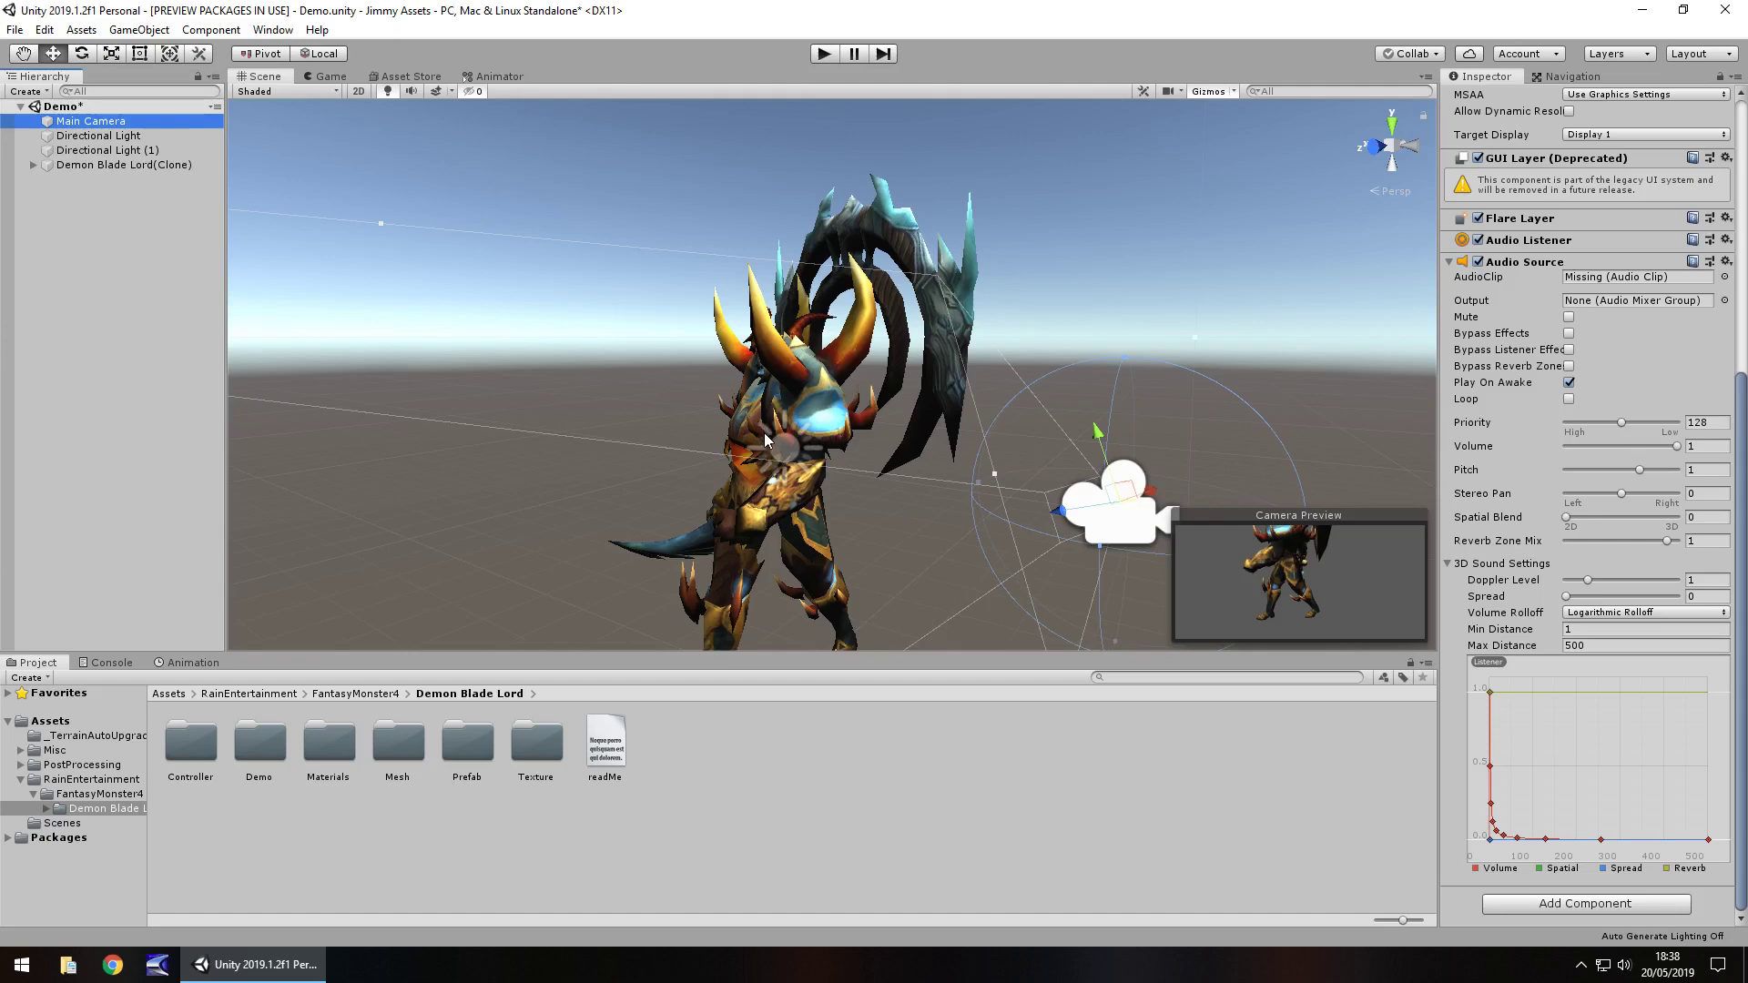
# Select Monster_090_alpha in Materials and try the Standard shader, then undo to Legacy Cutout Diffuse.
pyautogui.doubleClick(314, 748)
pyautogui.click(202, 742)
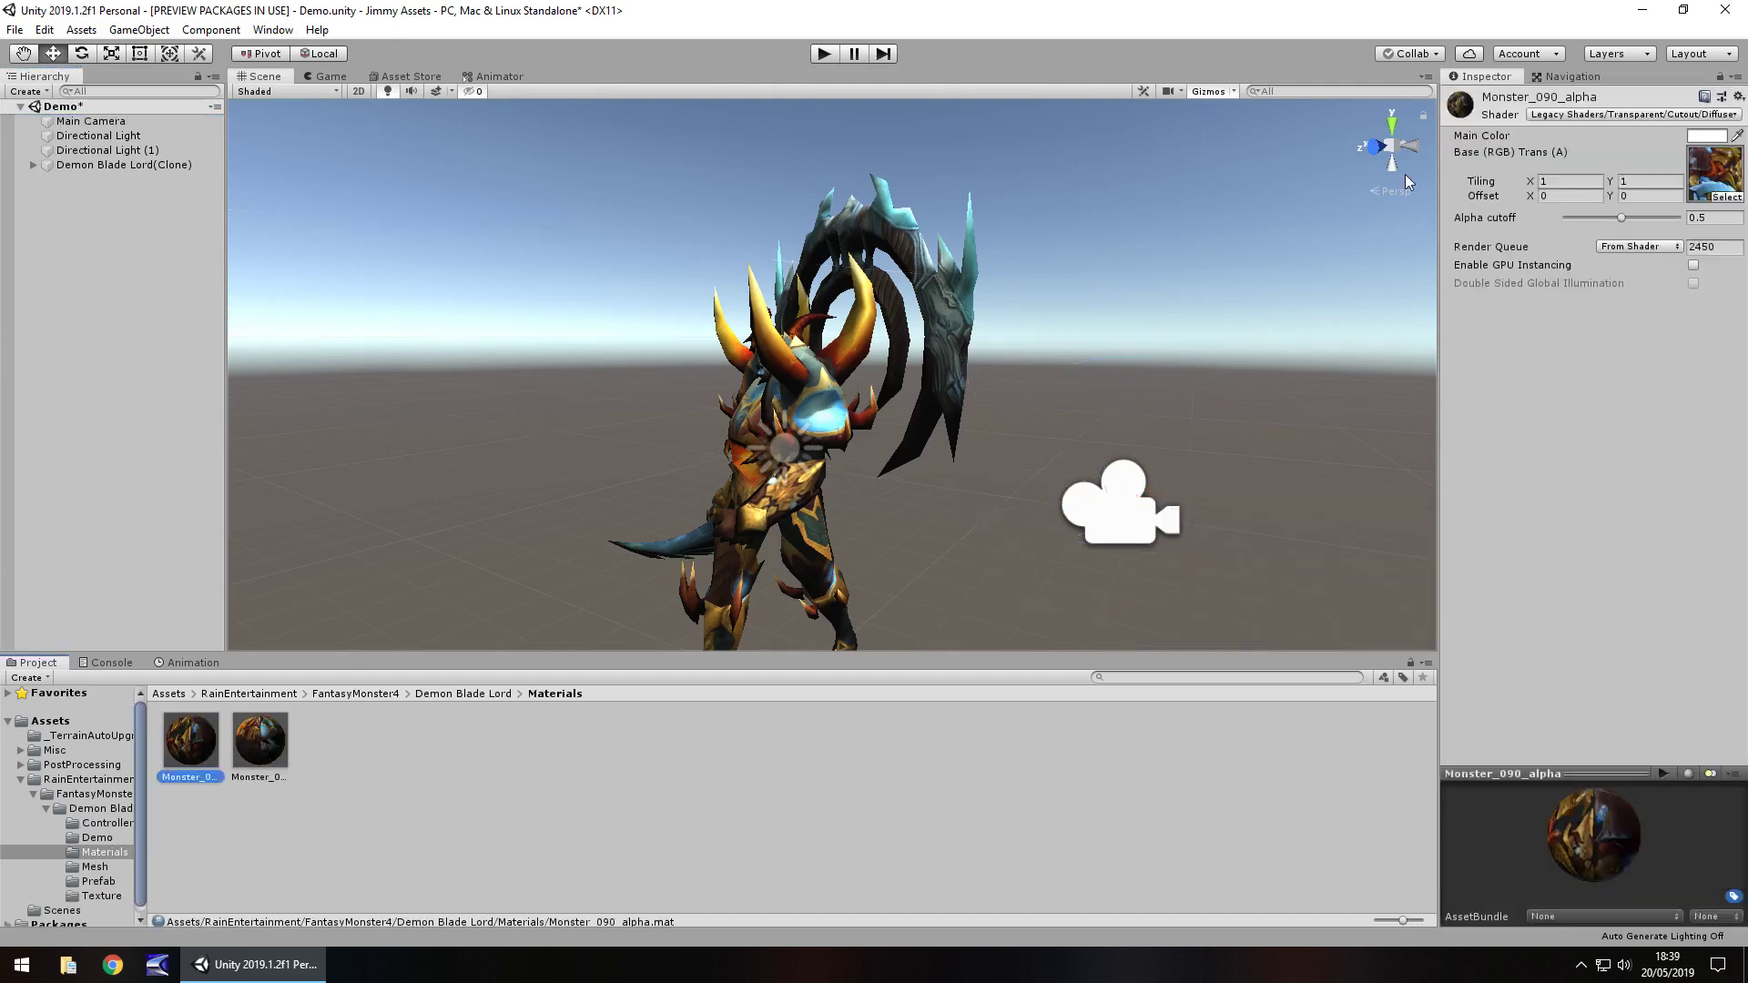
pyautogui.click(1592, 113)
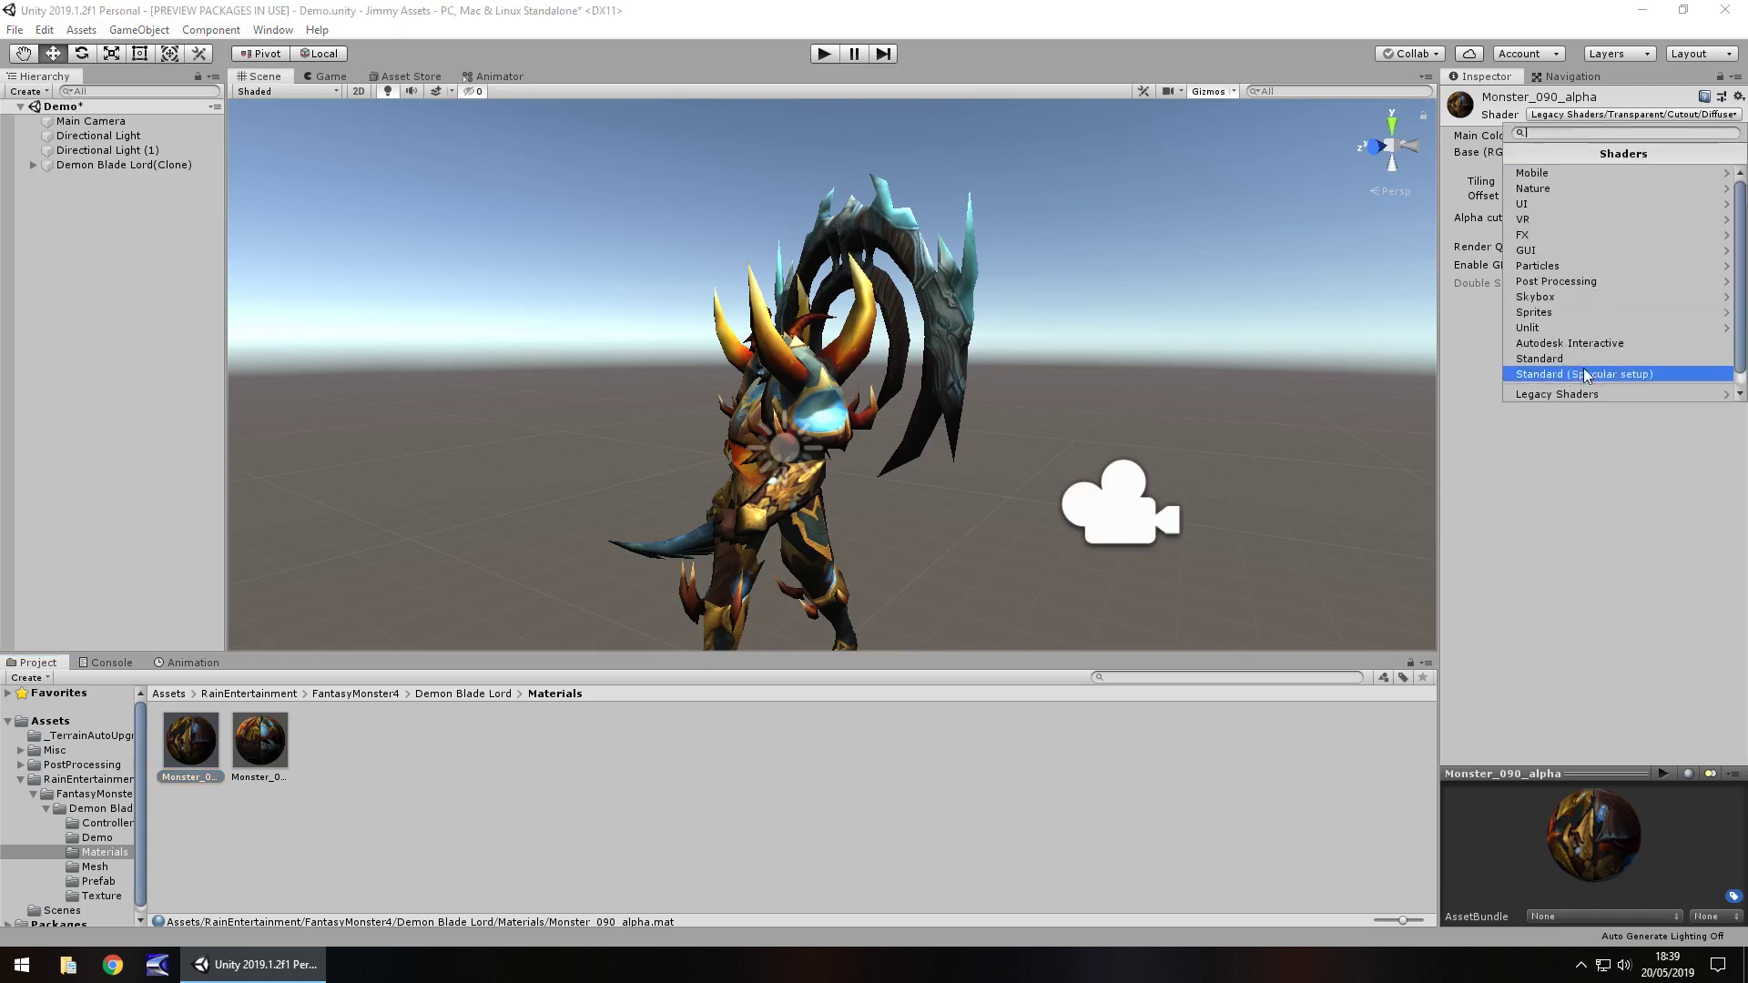
pyautogui.click(1537, 187)
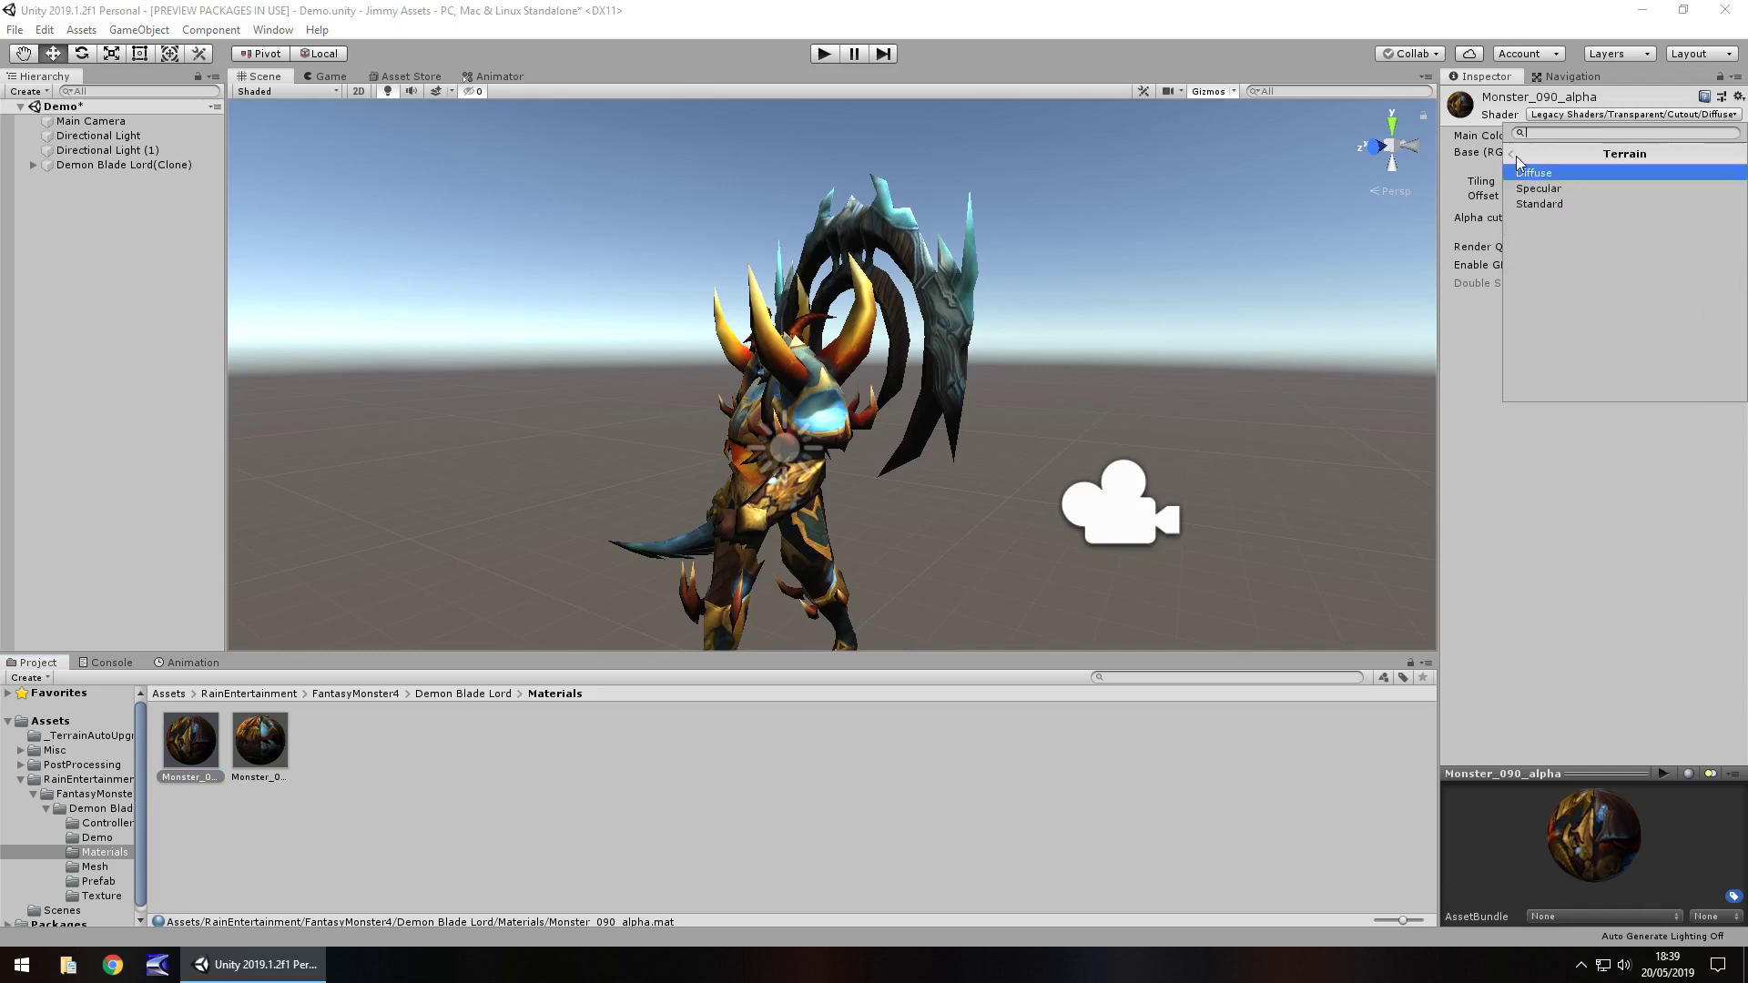
pyautogui.click(1511, 156)
pyautogui.click(1505, 156)
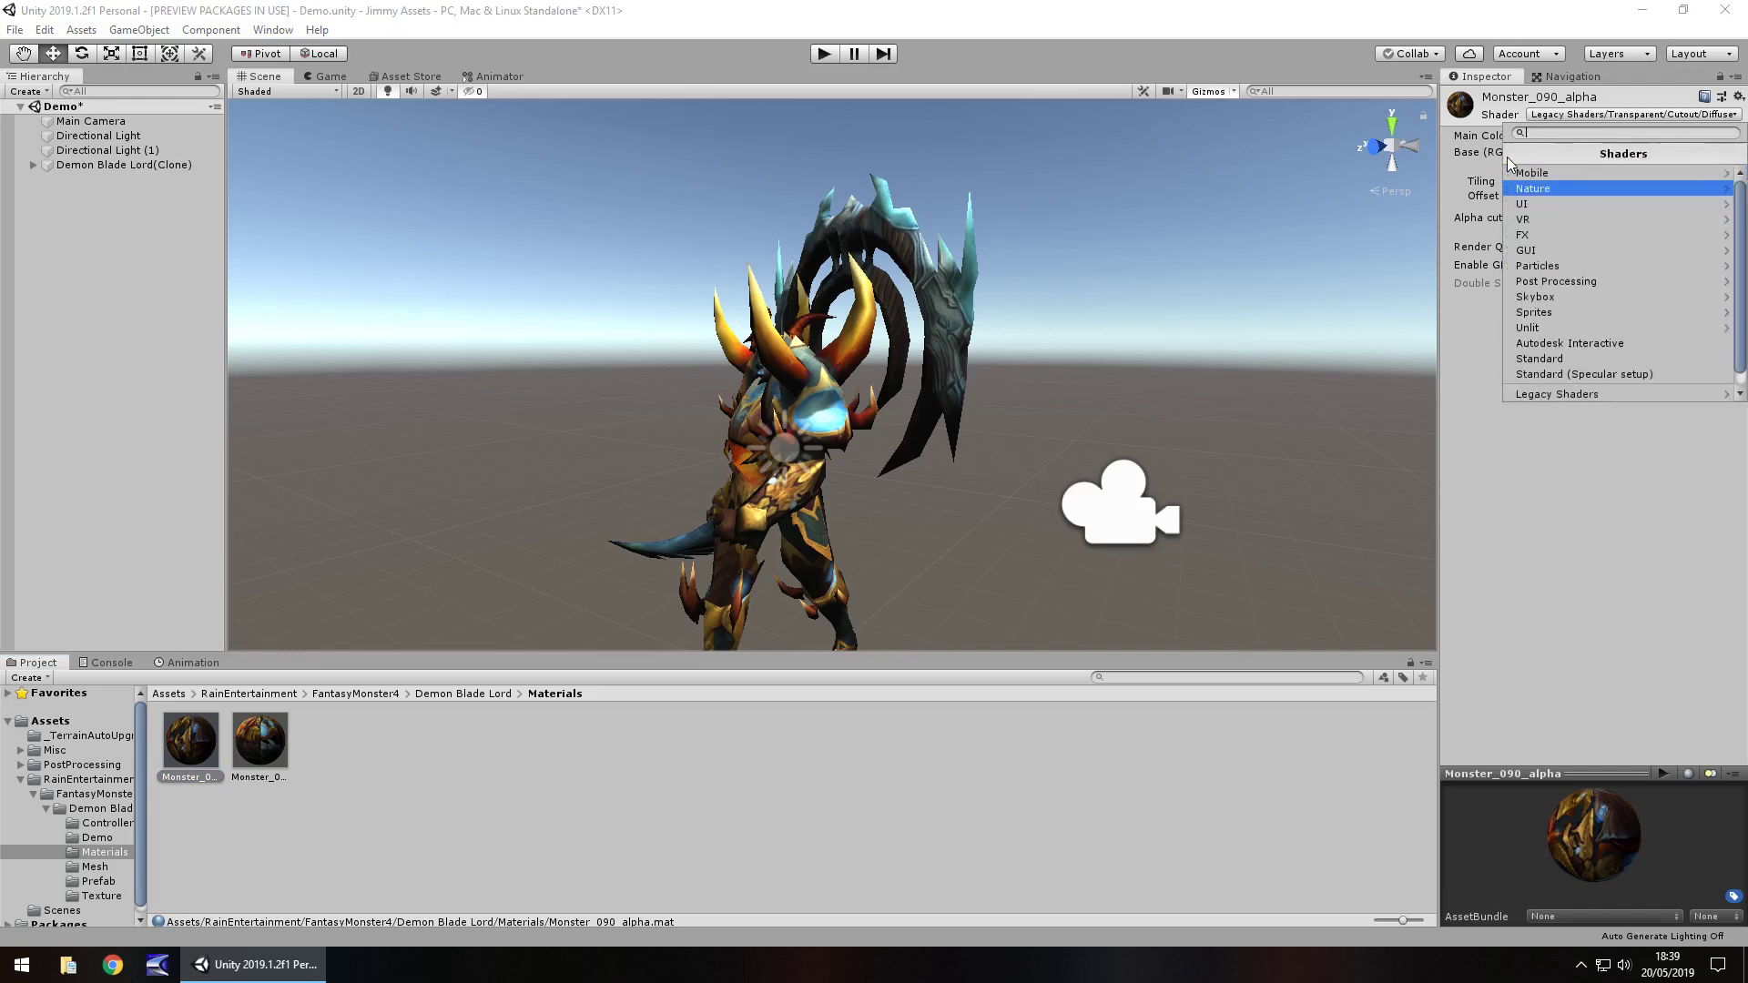
pyautogui.click(1557, 358)
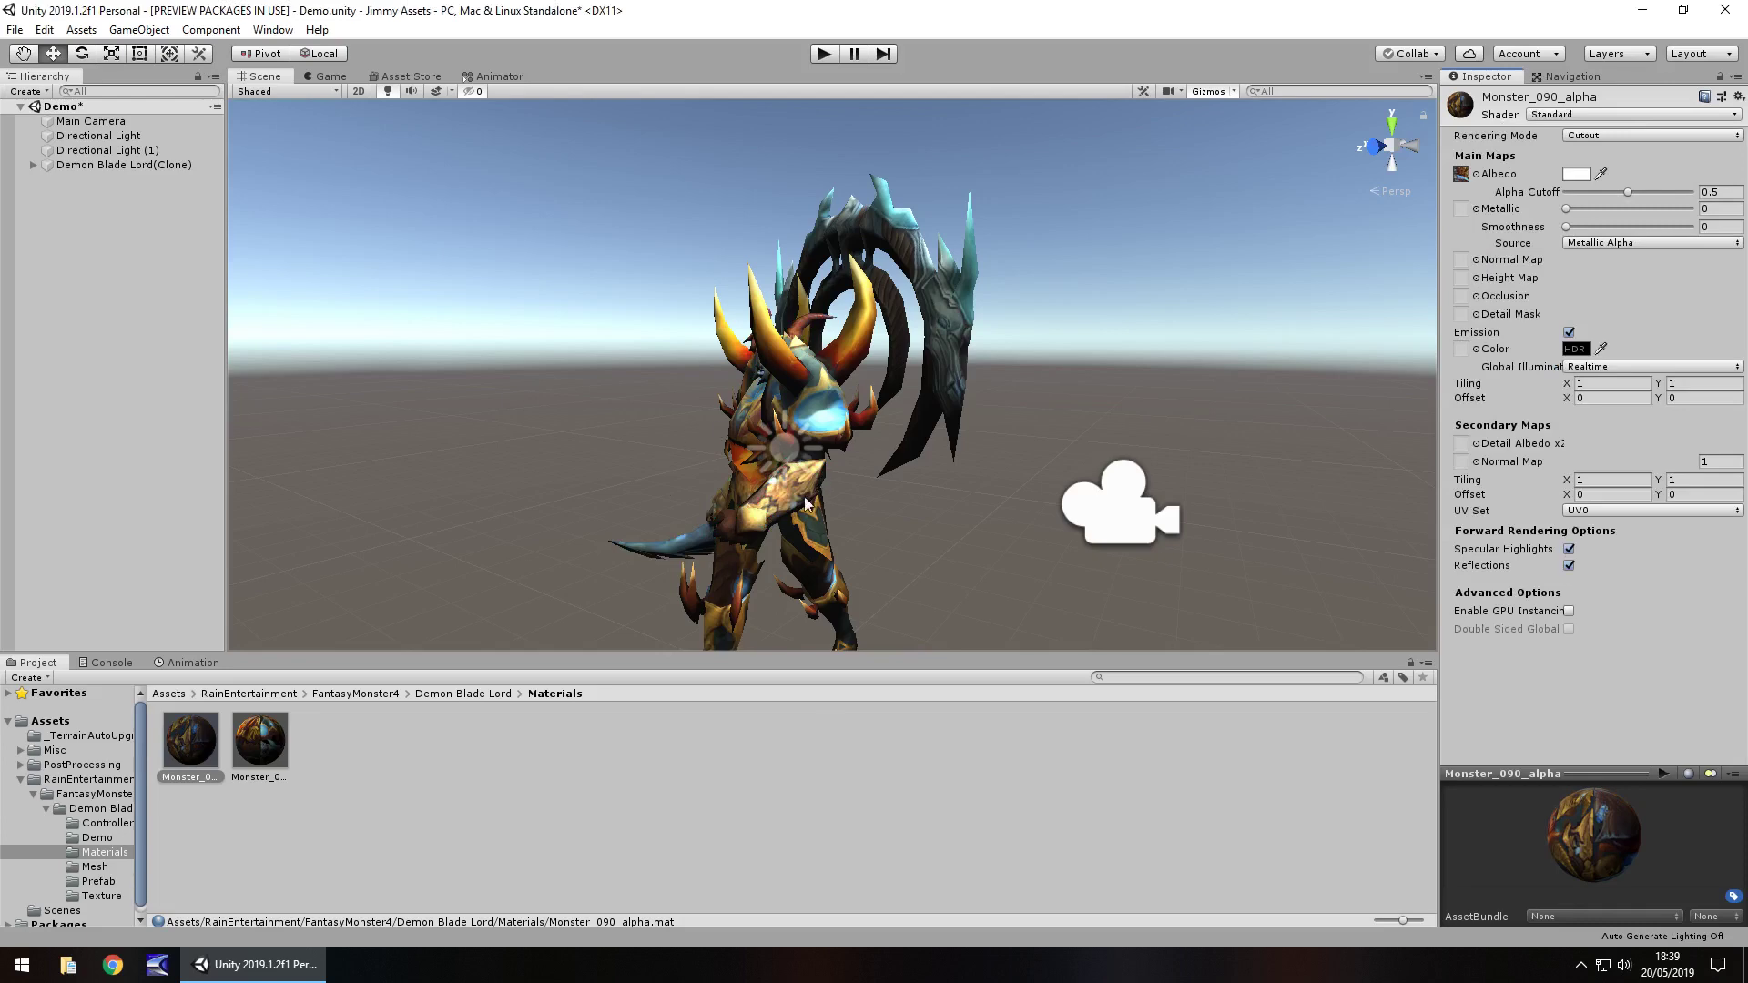
pyautogui.hotkey('ctrl', 'z')
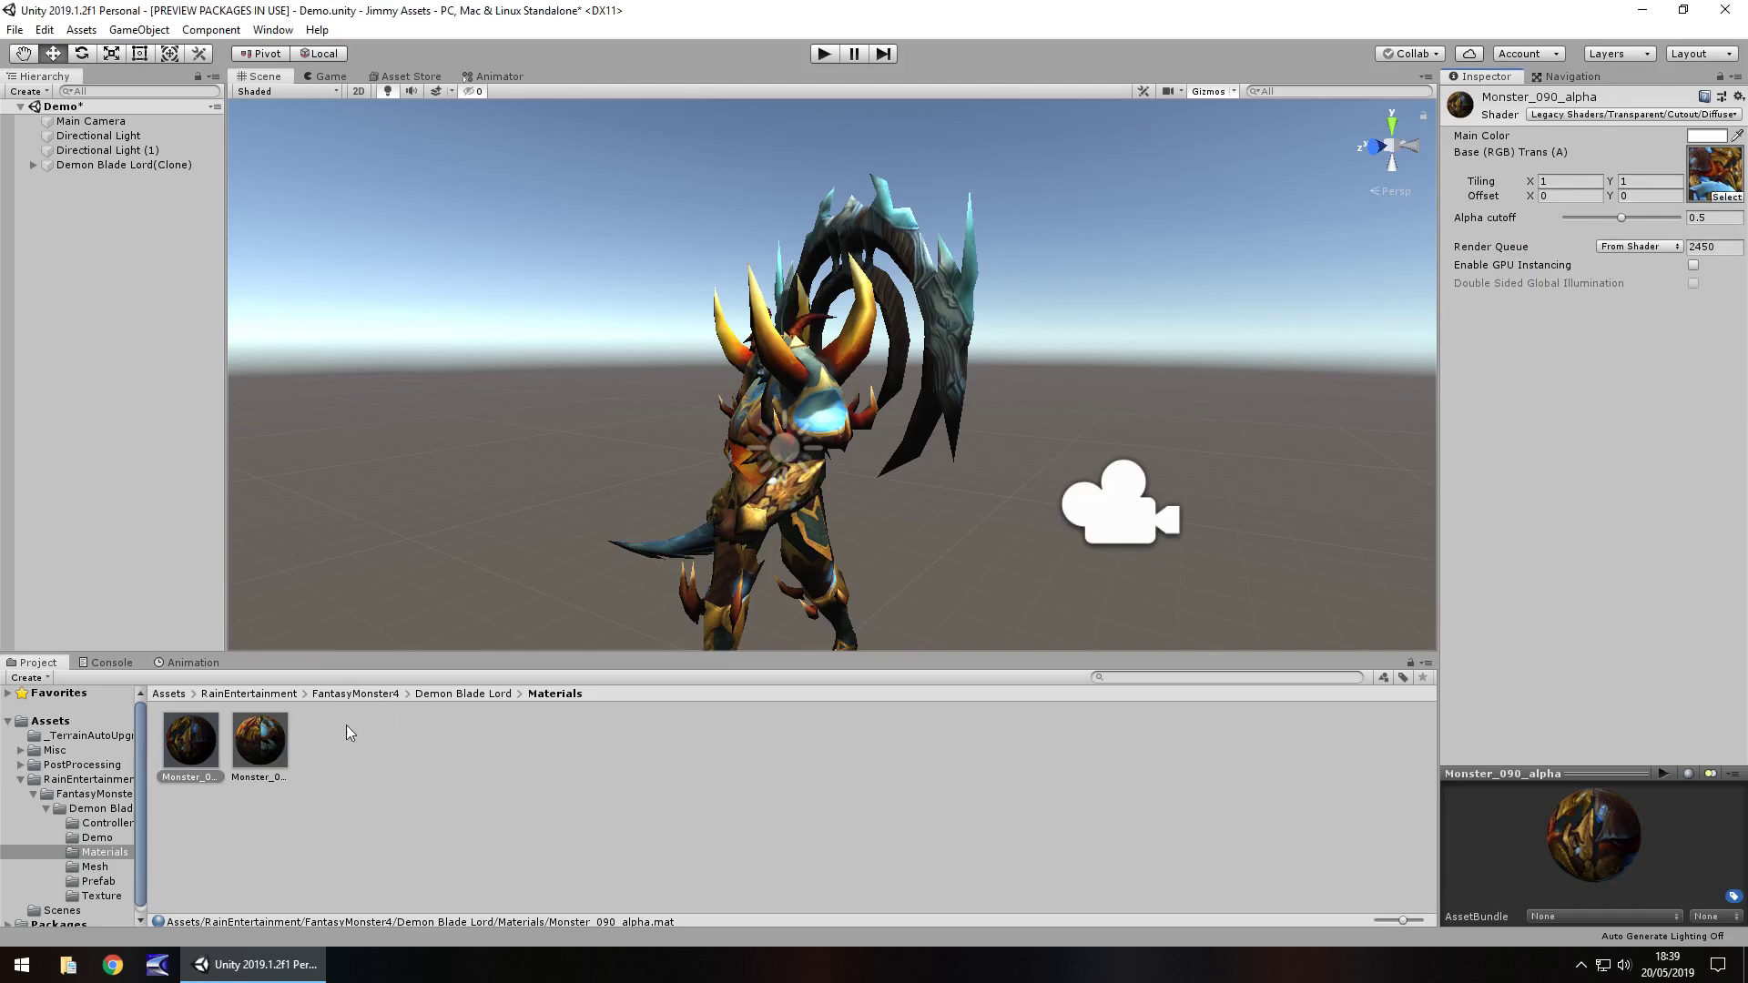
# Browse the Controller, Demo, Materials, Mesh, Prefab and Texture folders.
pyautogui.click(104, 823)
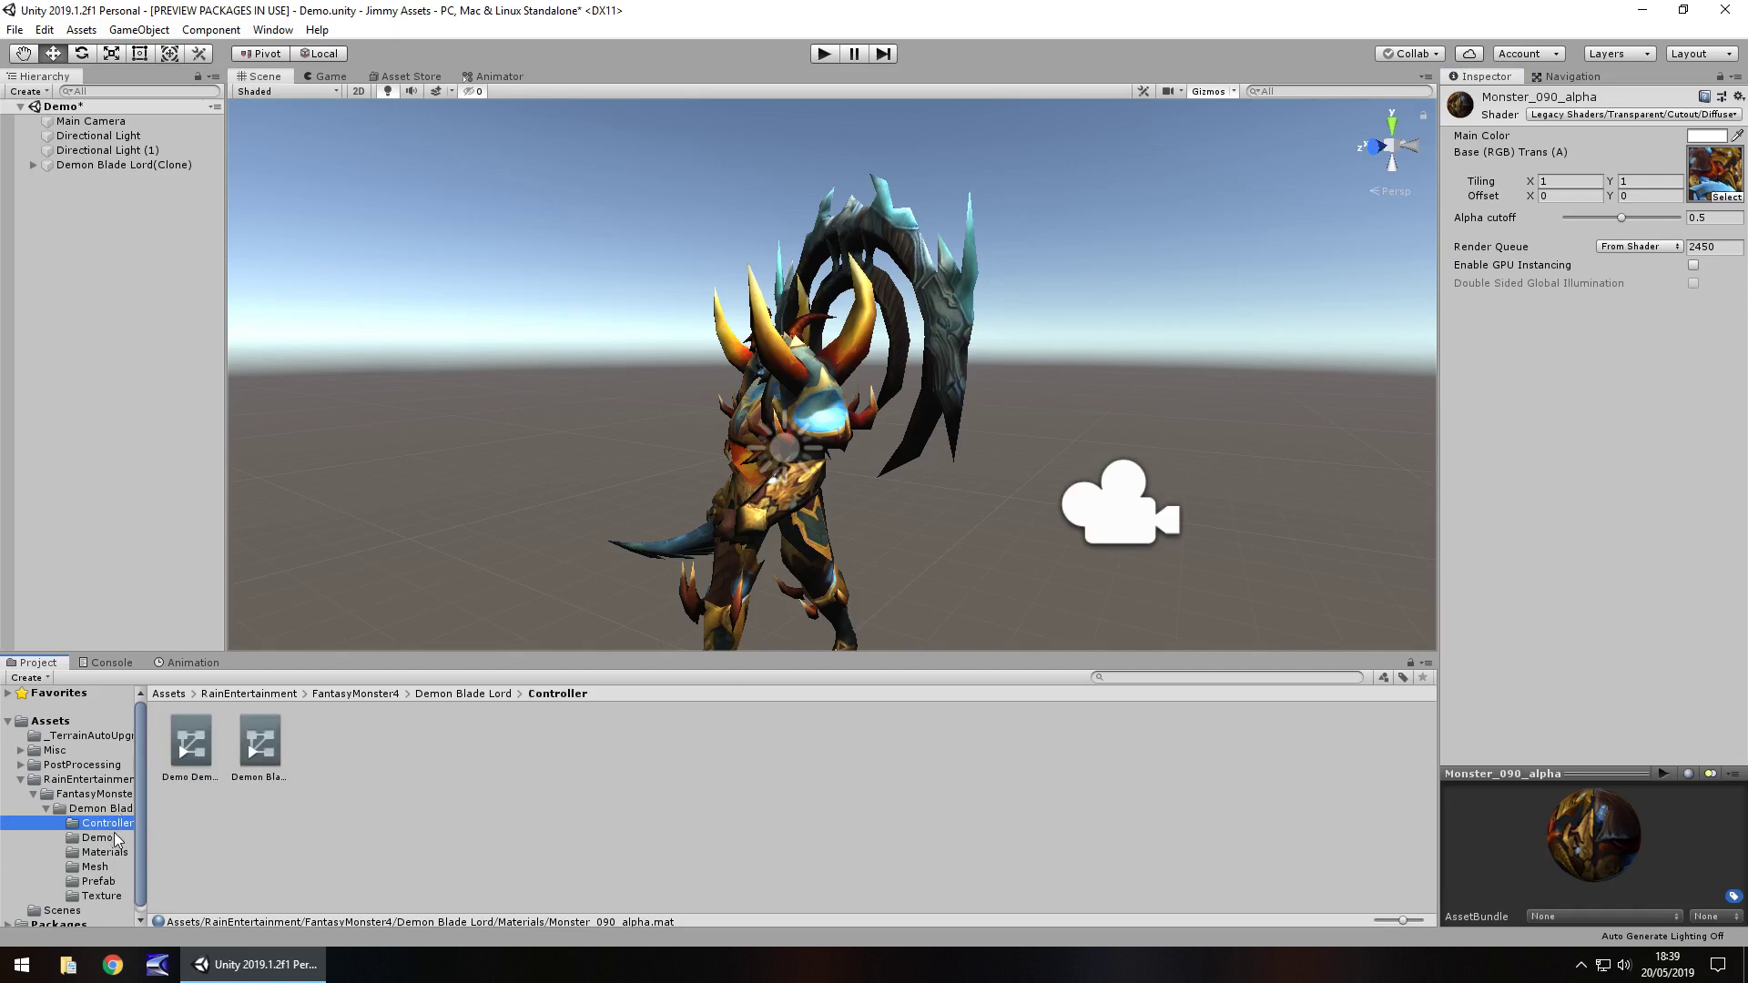
pyautogui.click(109, 837)
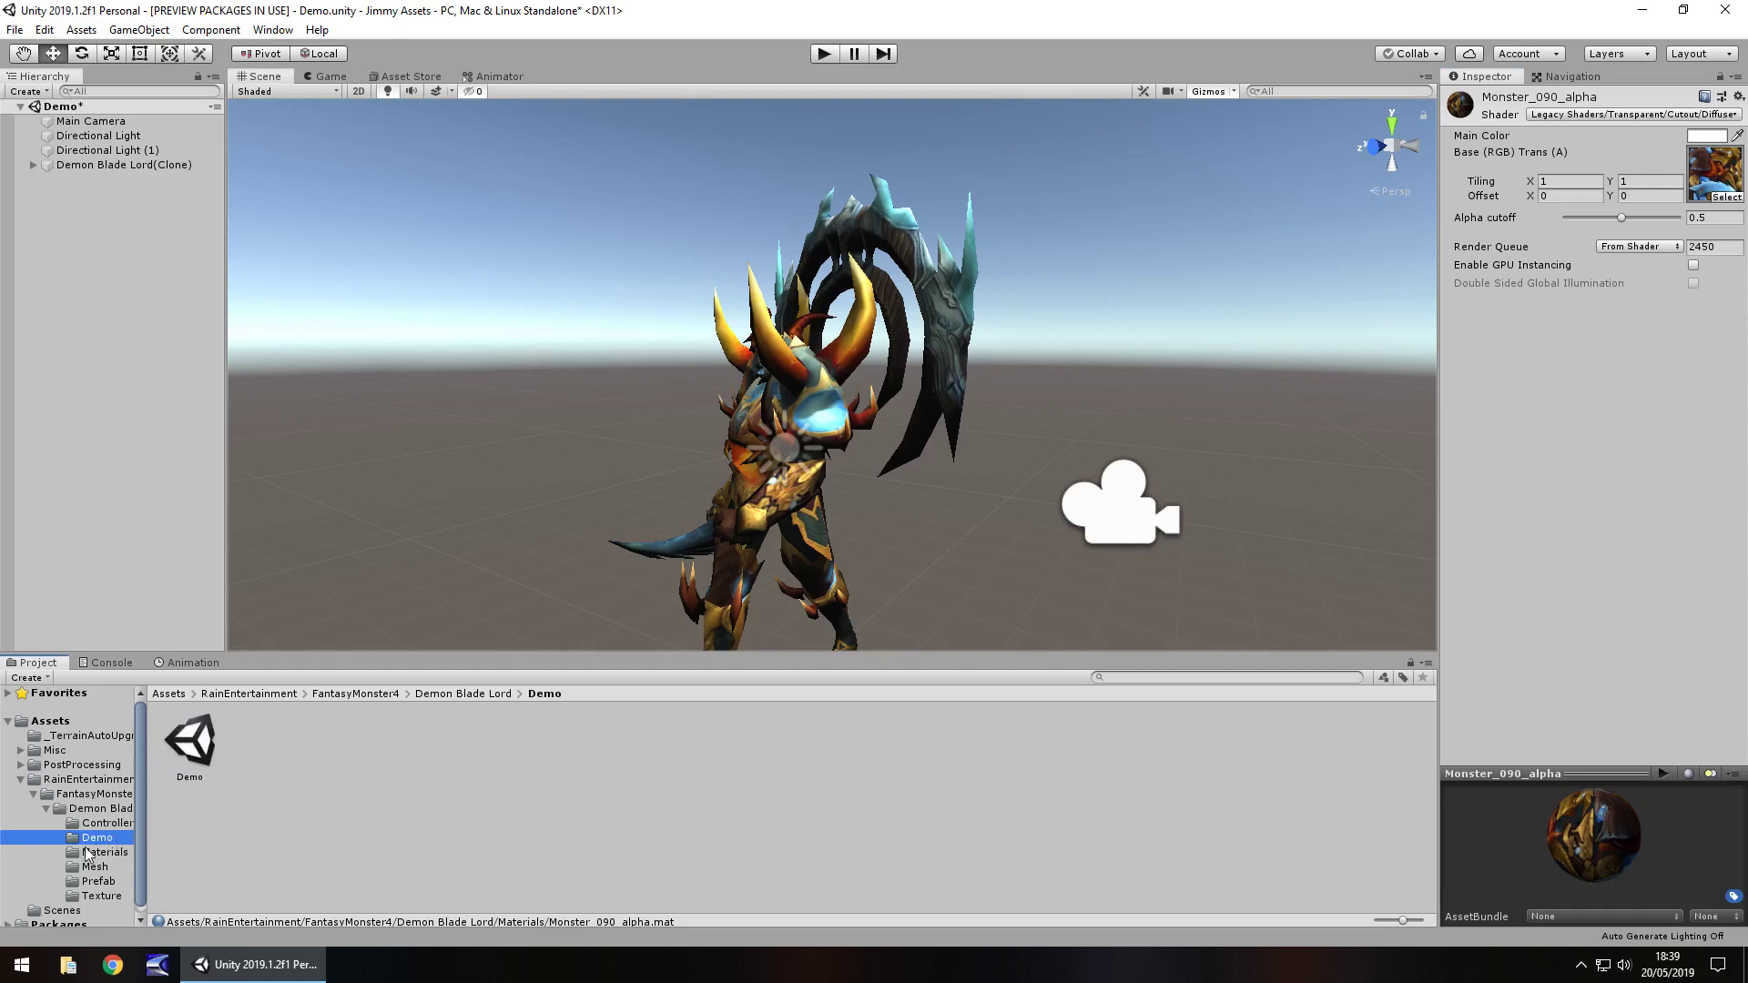
pyautogui.click(91, 854)
pyautogui.click(91, 867)
pyautogui.click(99, 882)
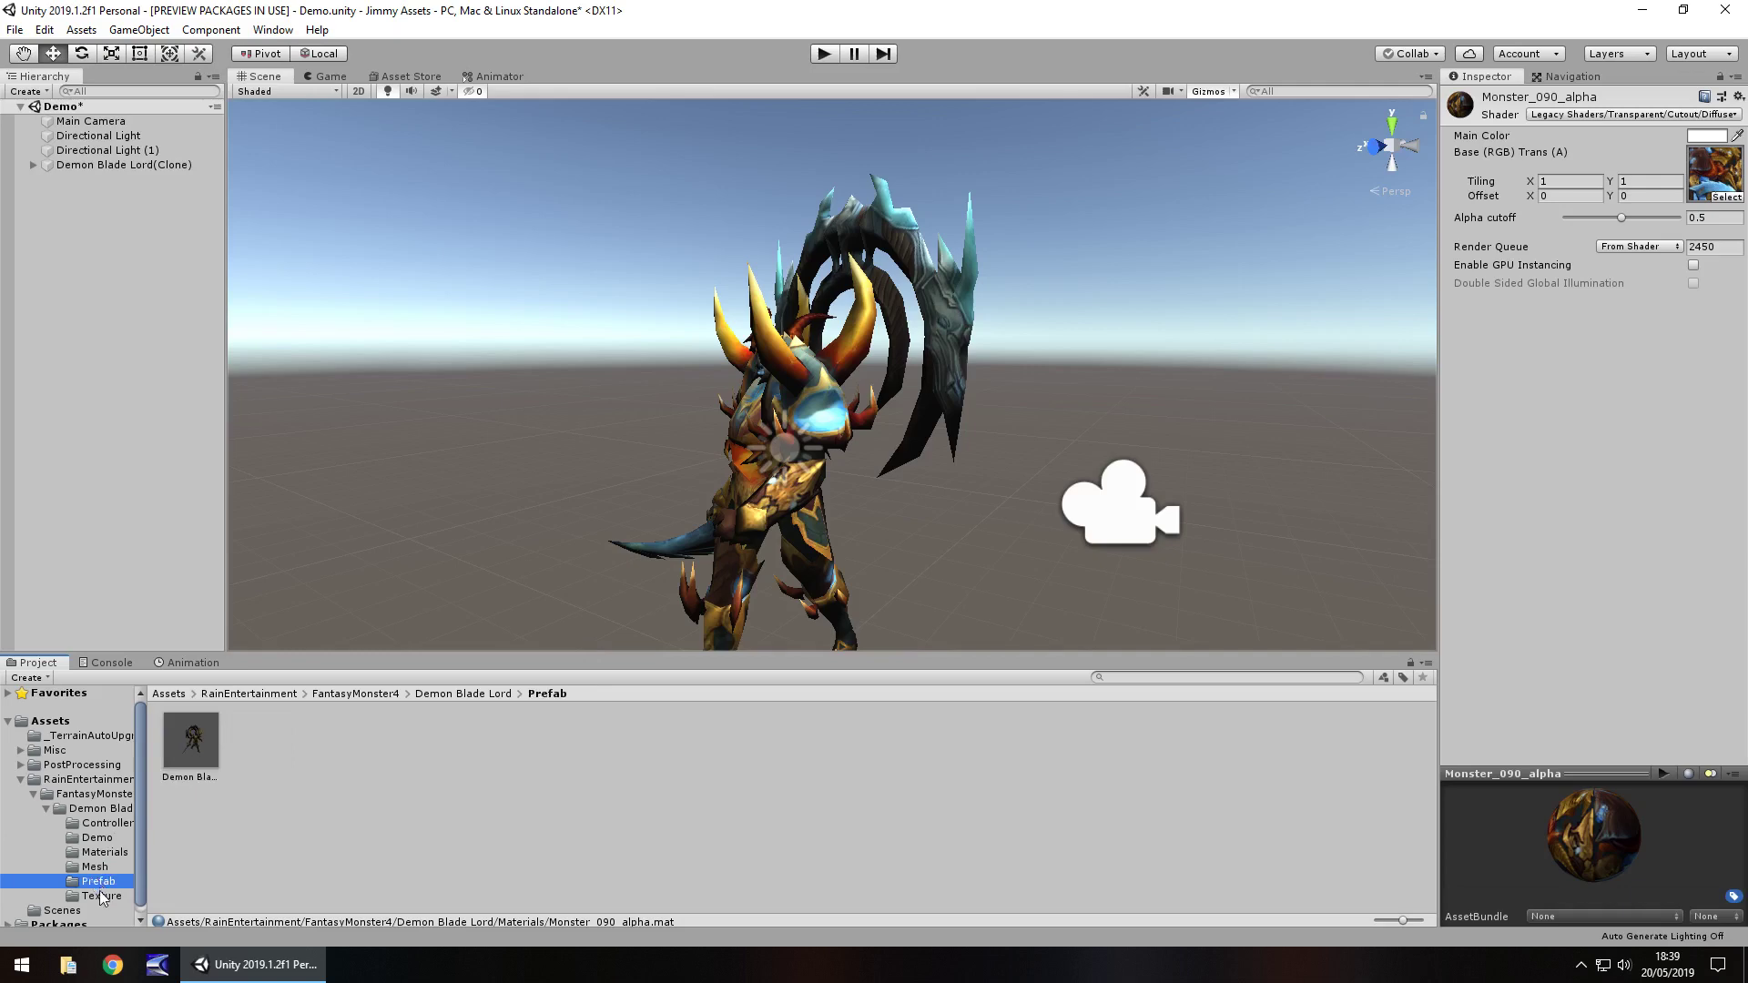
pyautogui.click(102, 896)
# Return to Mesh and expand the model to list Attack01–04, Die, Hit, Relax, Stand and Walk.
pyautogui.click(100, 883)
pyautogui.click(100, 867)
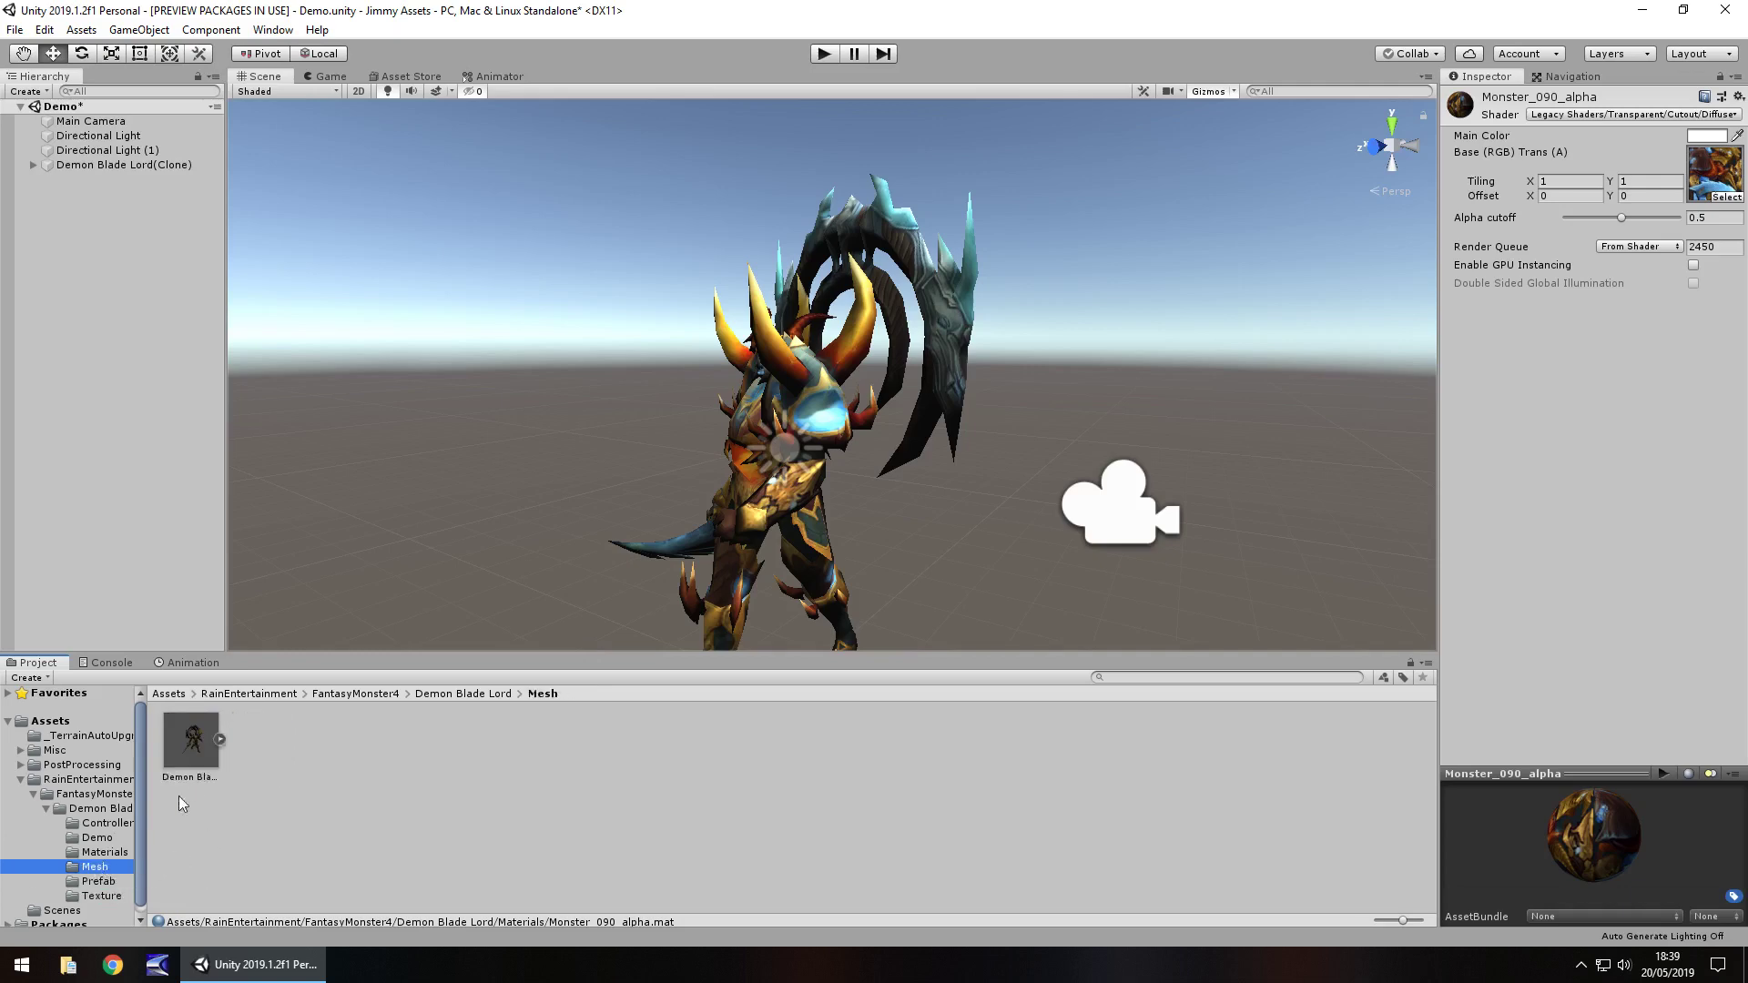
pyautogui.click(220, 739)
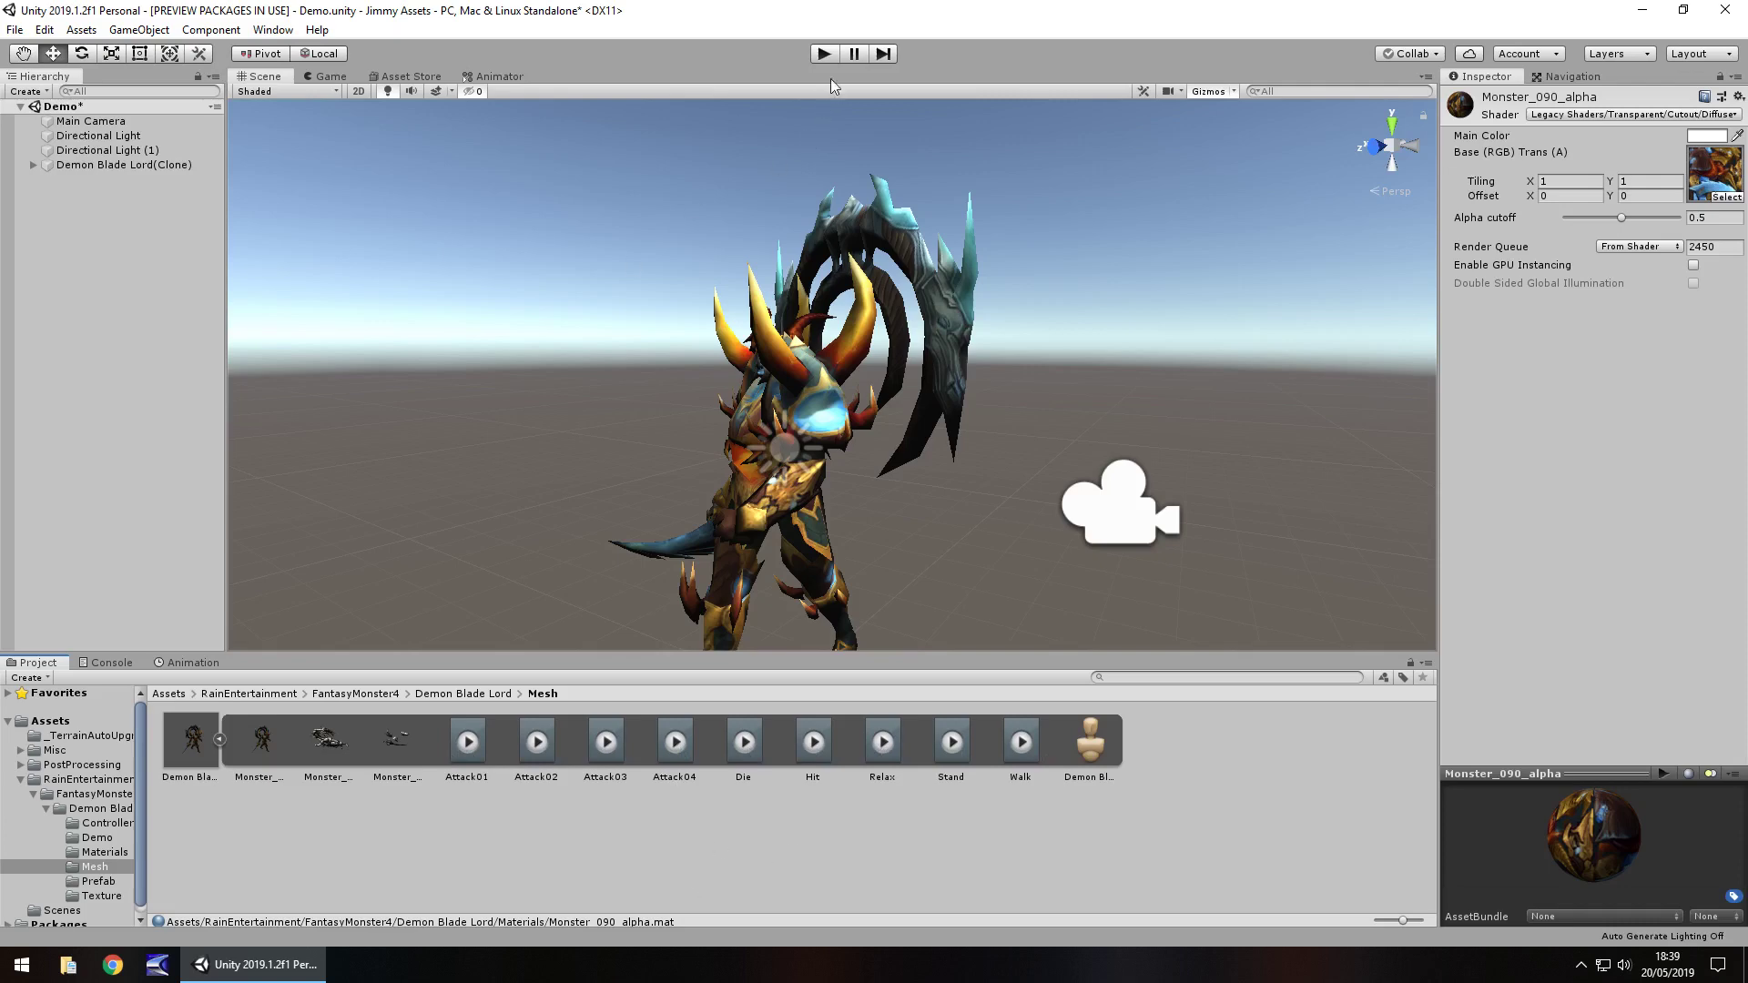
# Play the scene and drag the Main Camera farther back from the Demon Blade Lord.
pyautogui.click(819, 54)
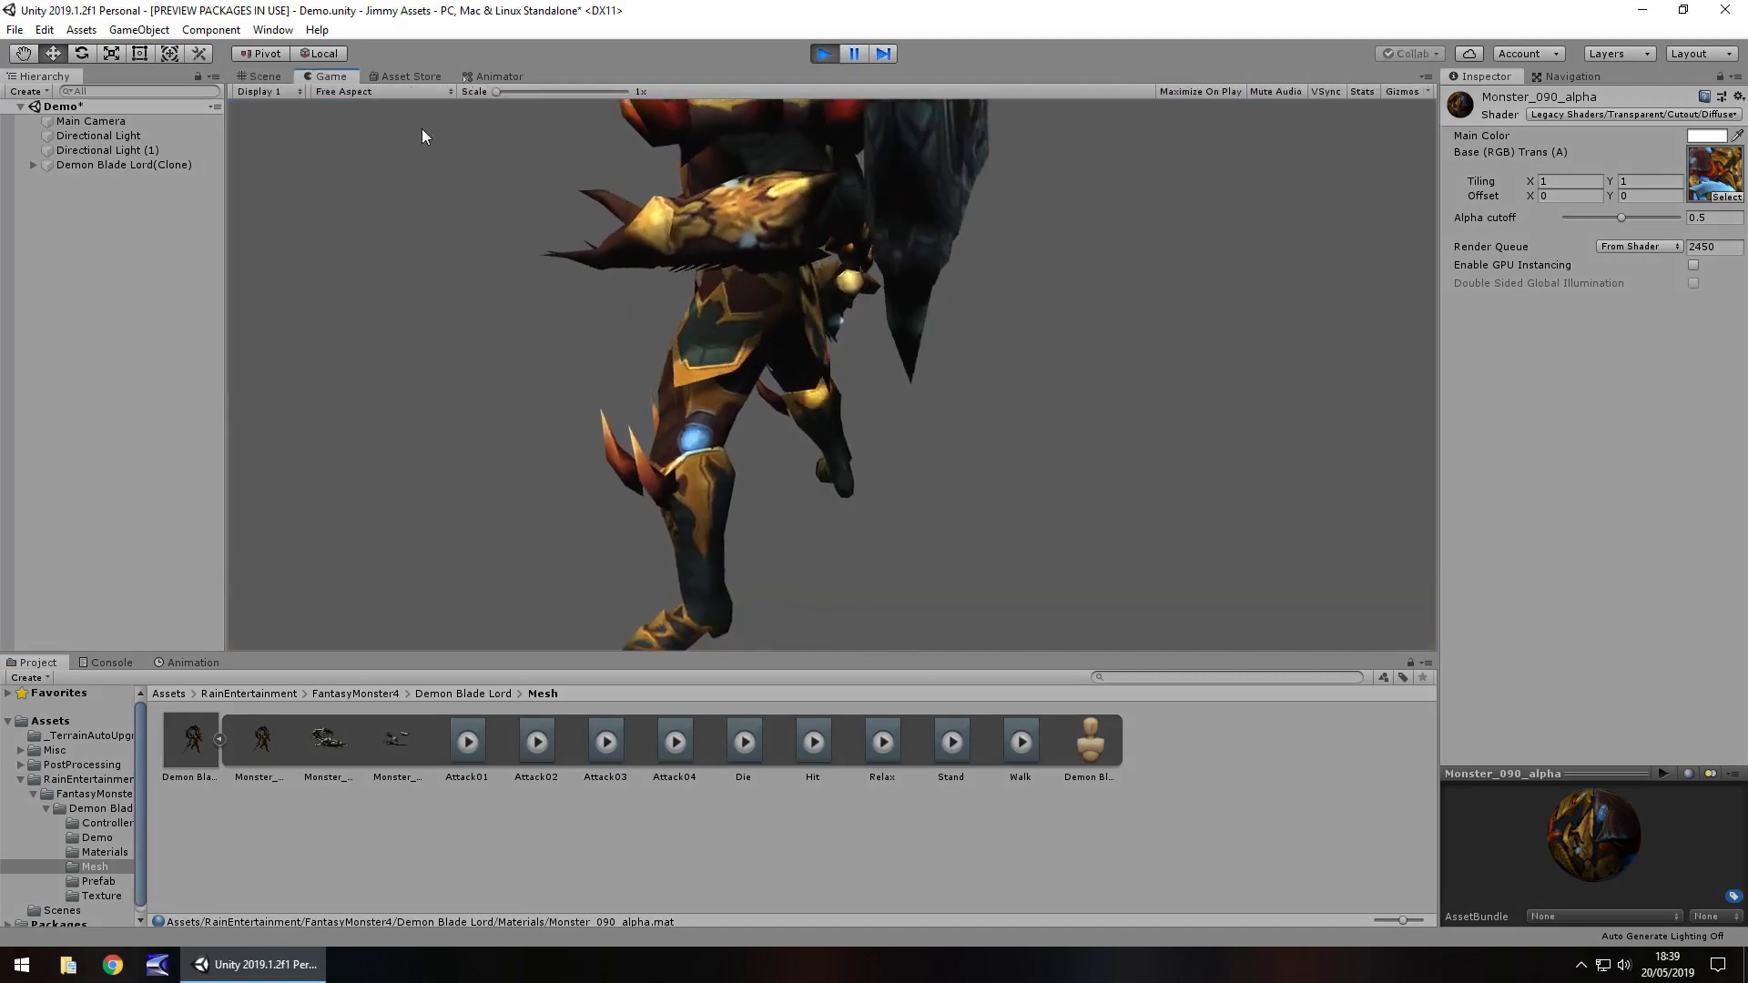
pyautogui.click(112, 123)
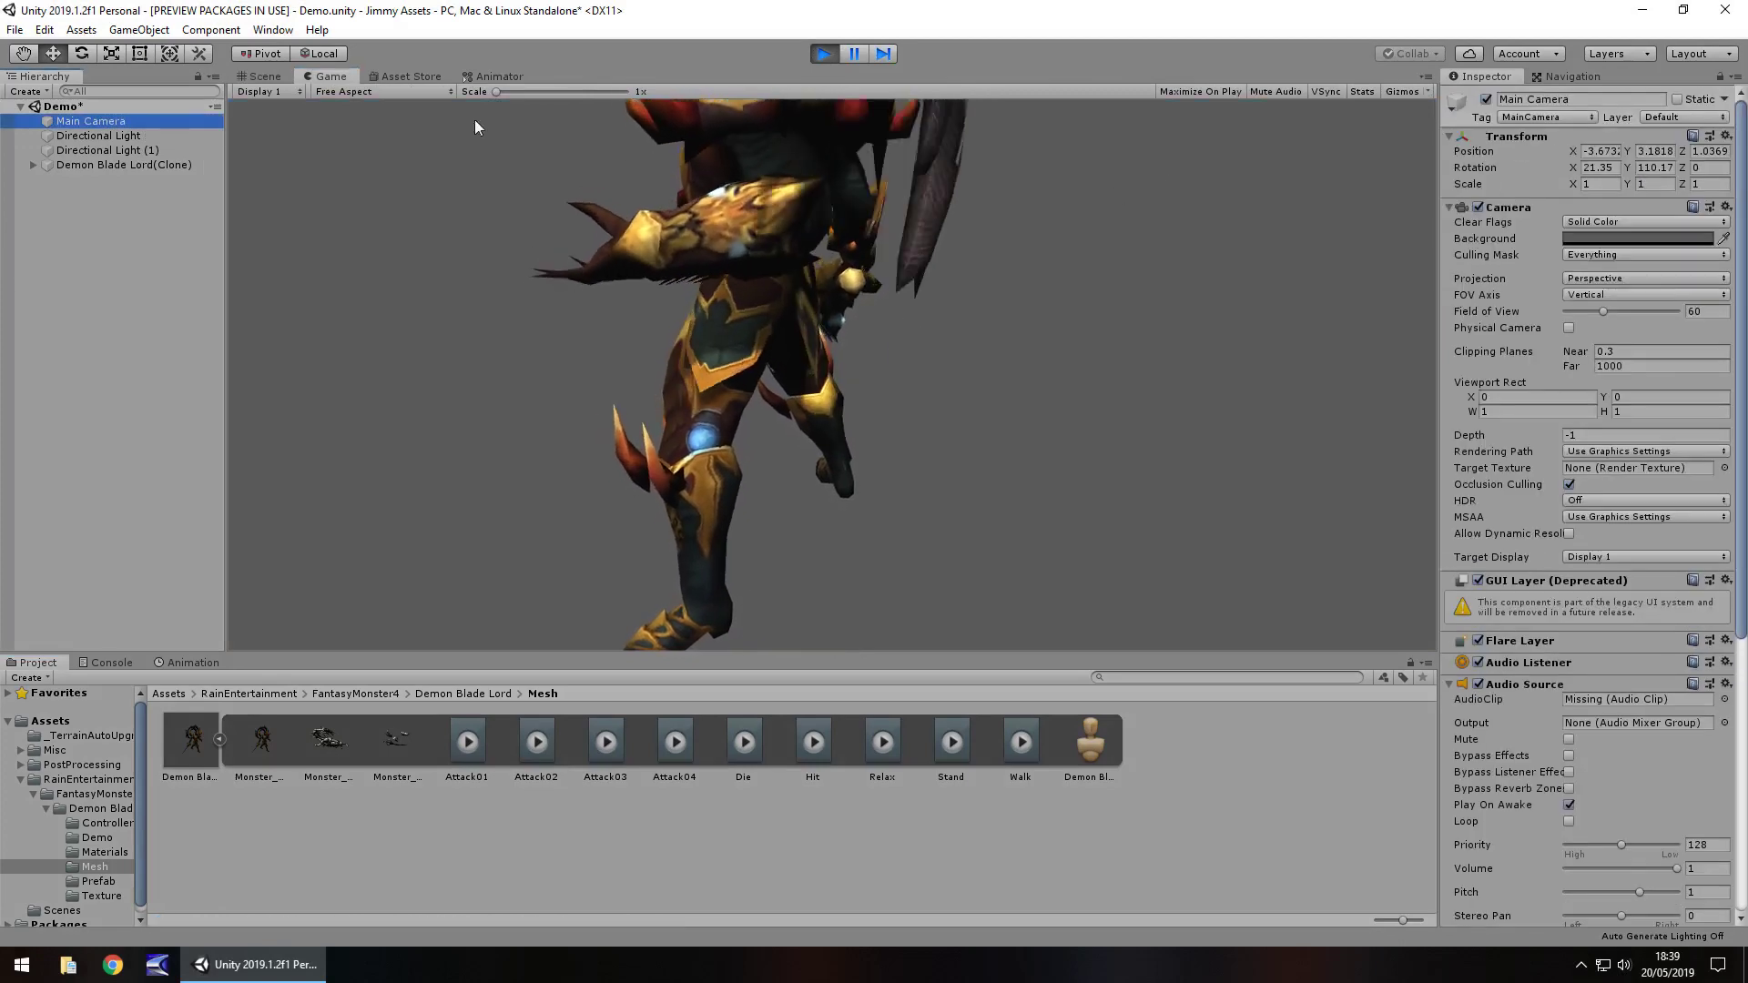
pyautogui.click(263, 76)
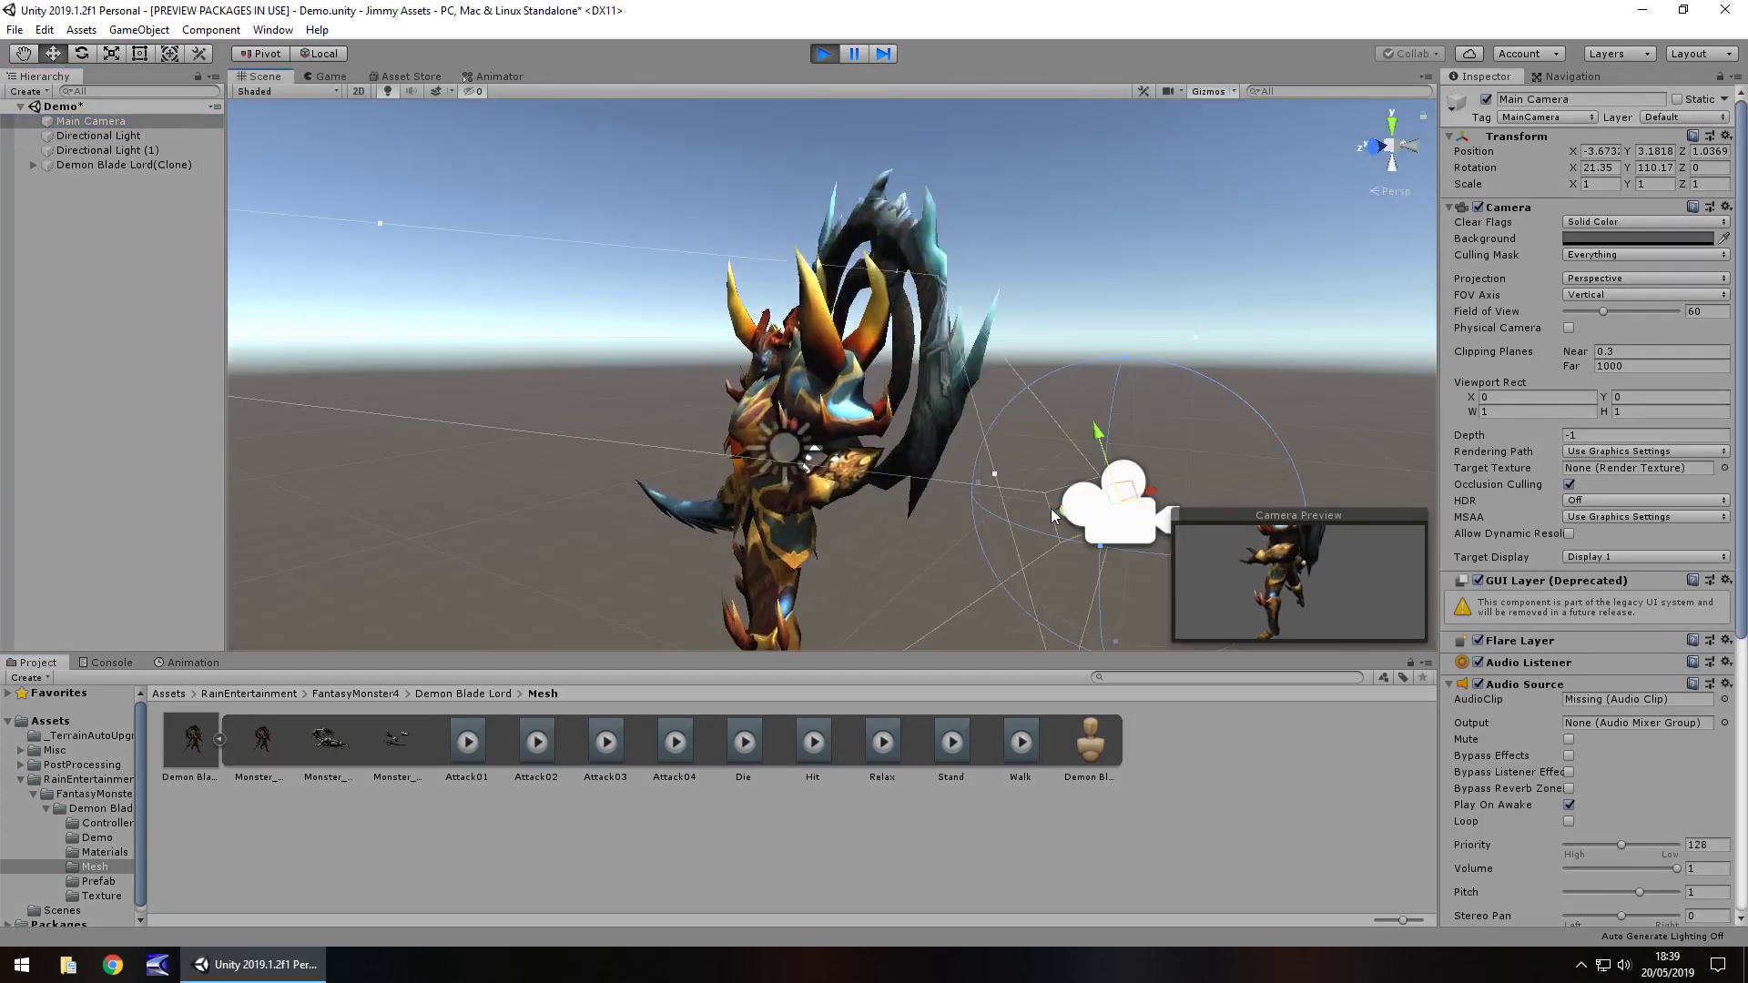
pyautogui.moveTo(1050, 508); pyautogui.dragTo(1325, 517)
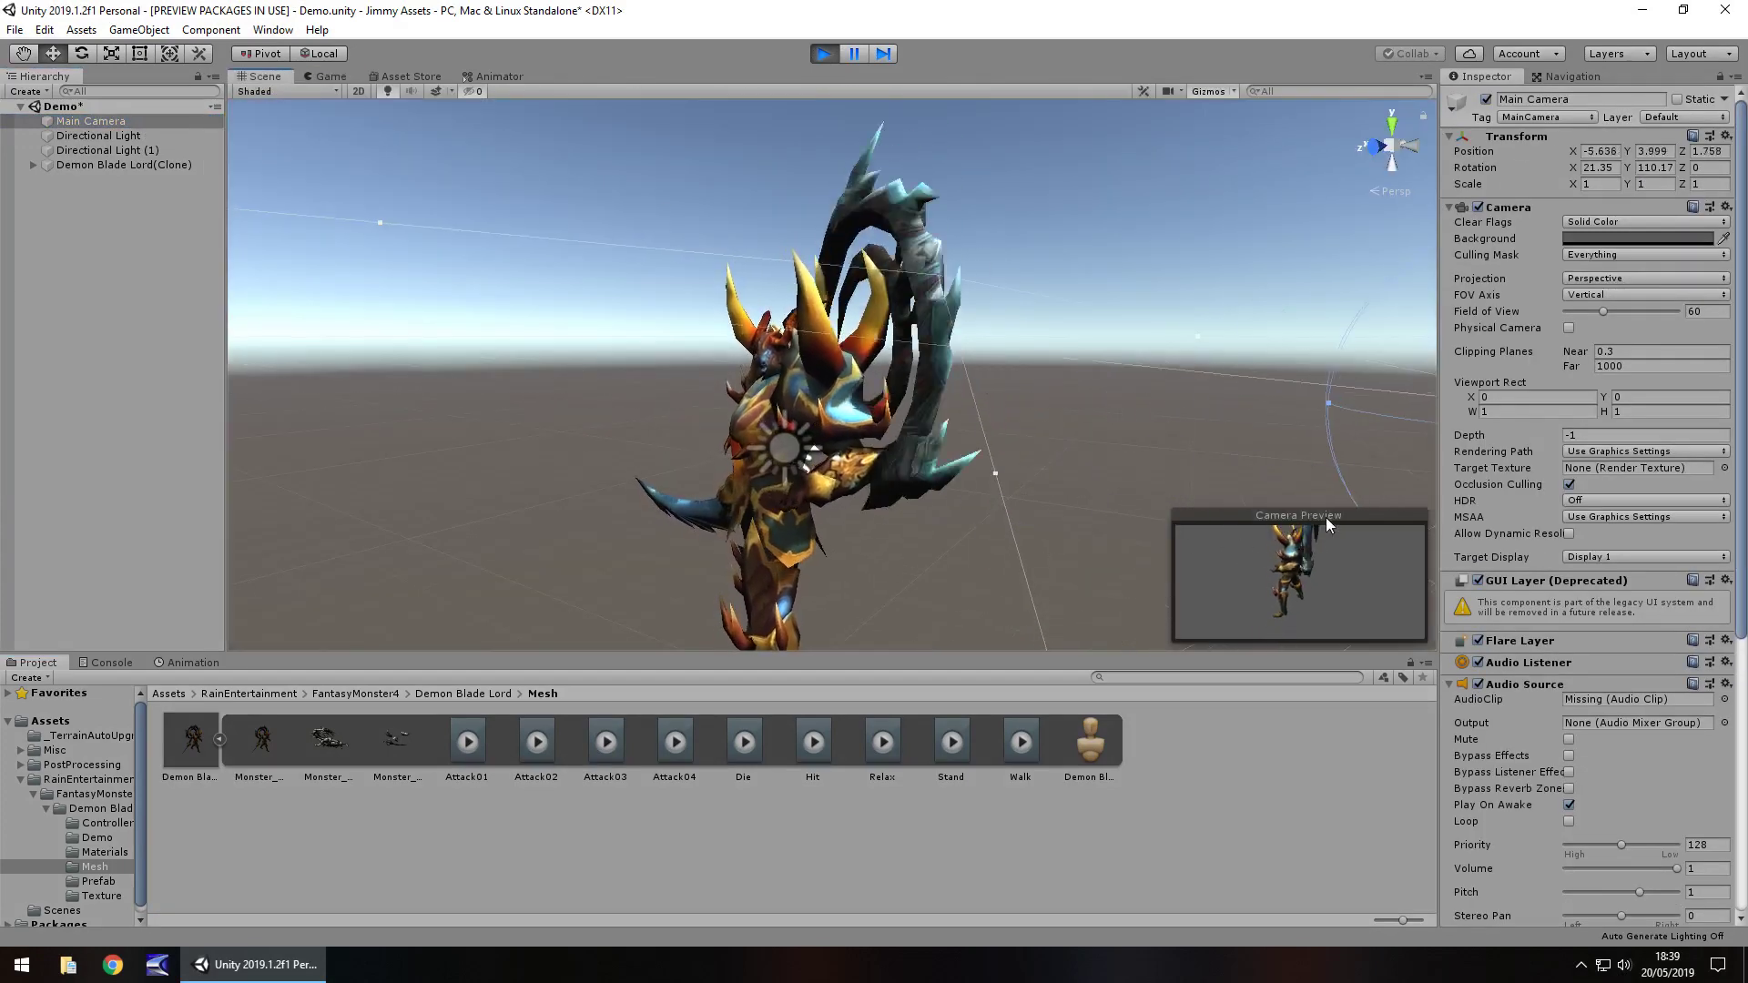
# Check the Game view, then show Demon Blade Lord(Clone)'s state graph in the Animator.
pyautogui.click(325, 77)
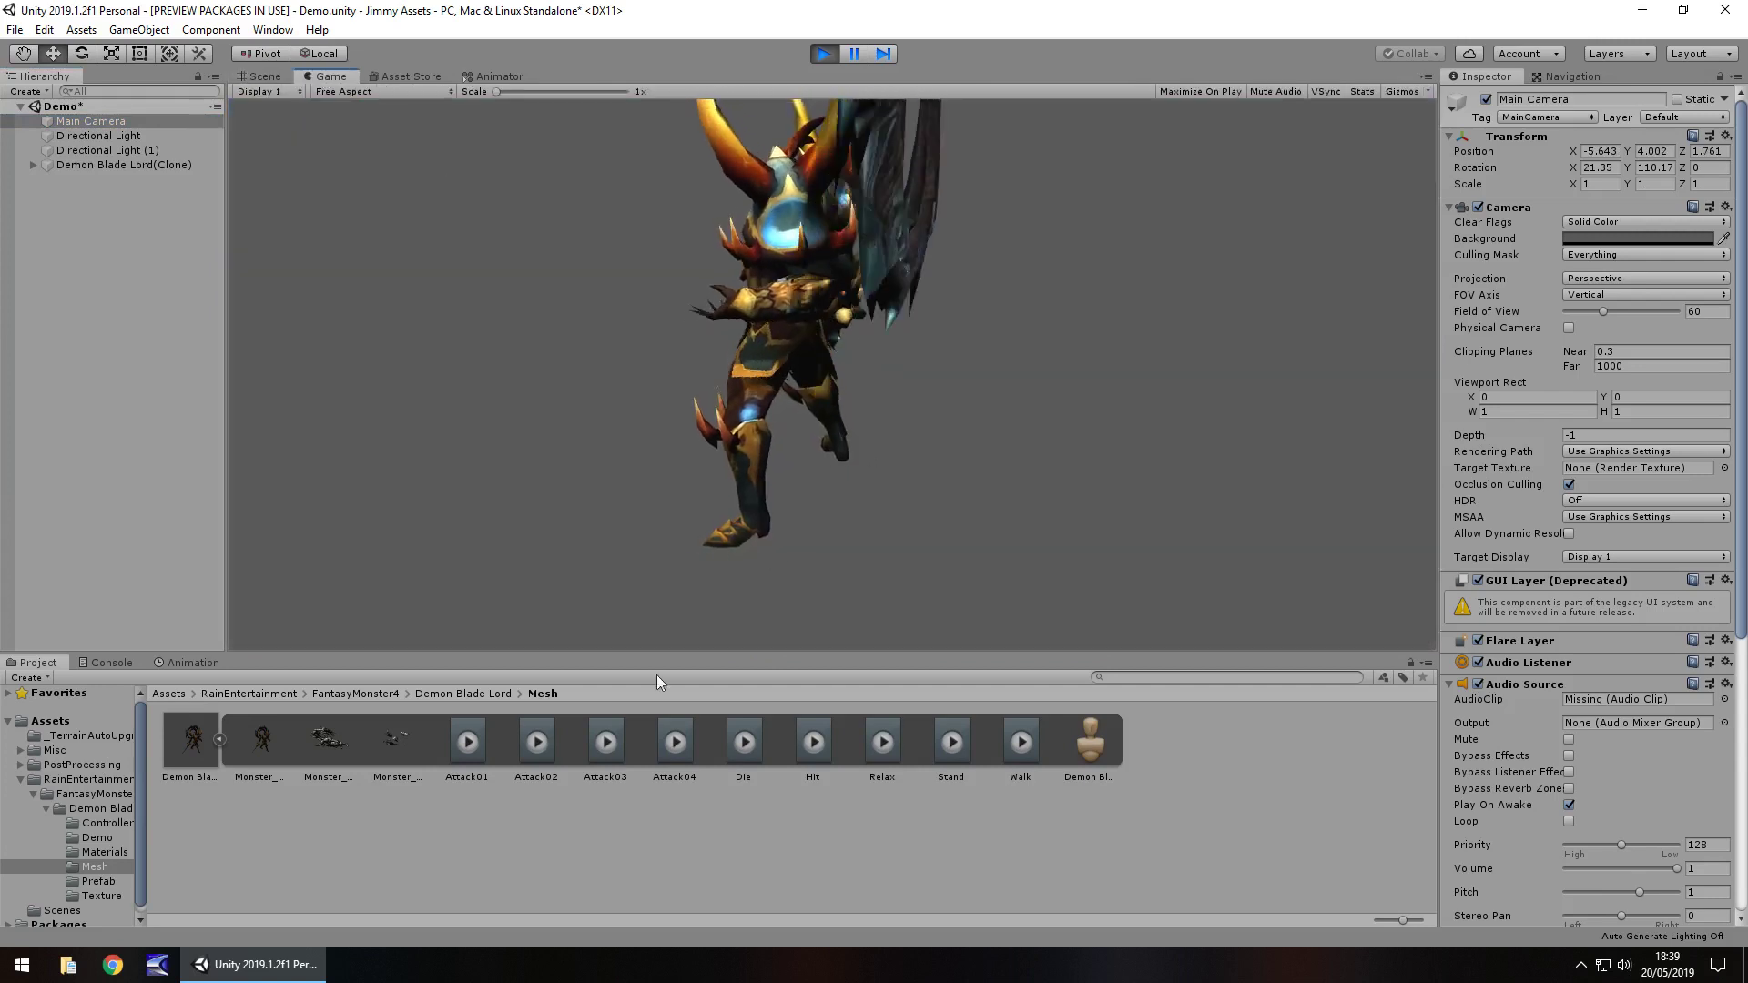
pyautogui.click(524, 78)
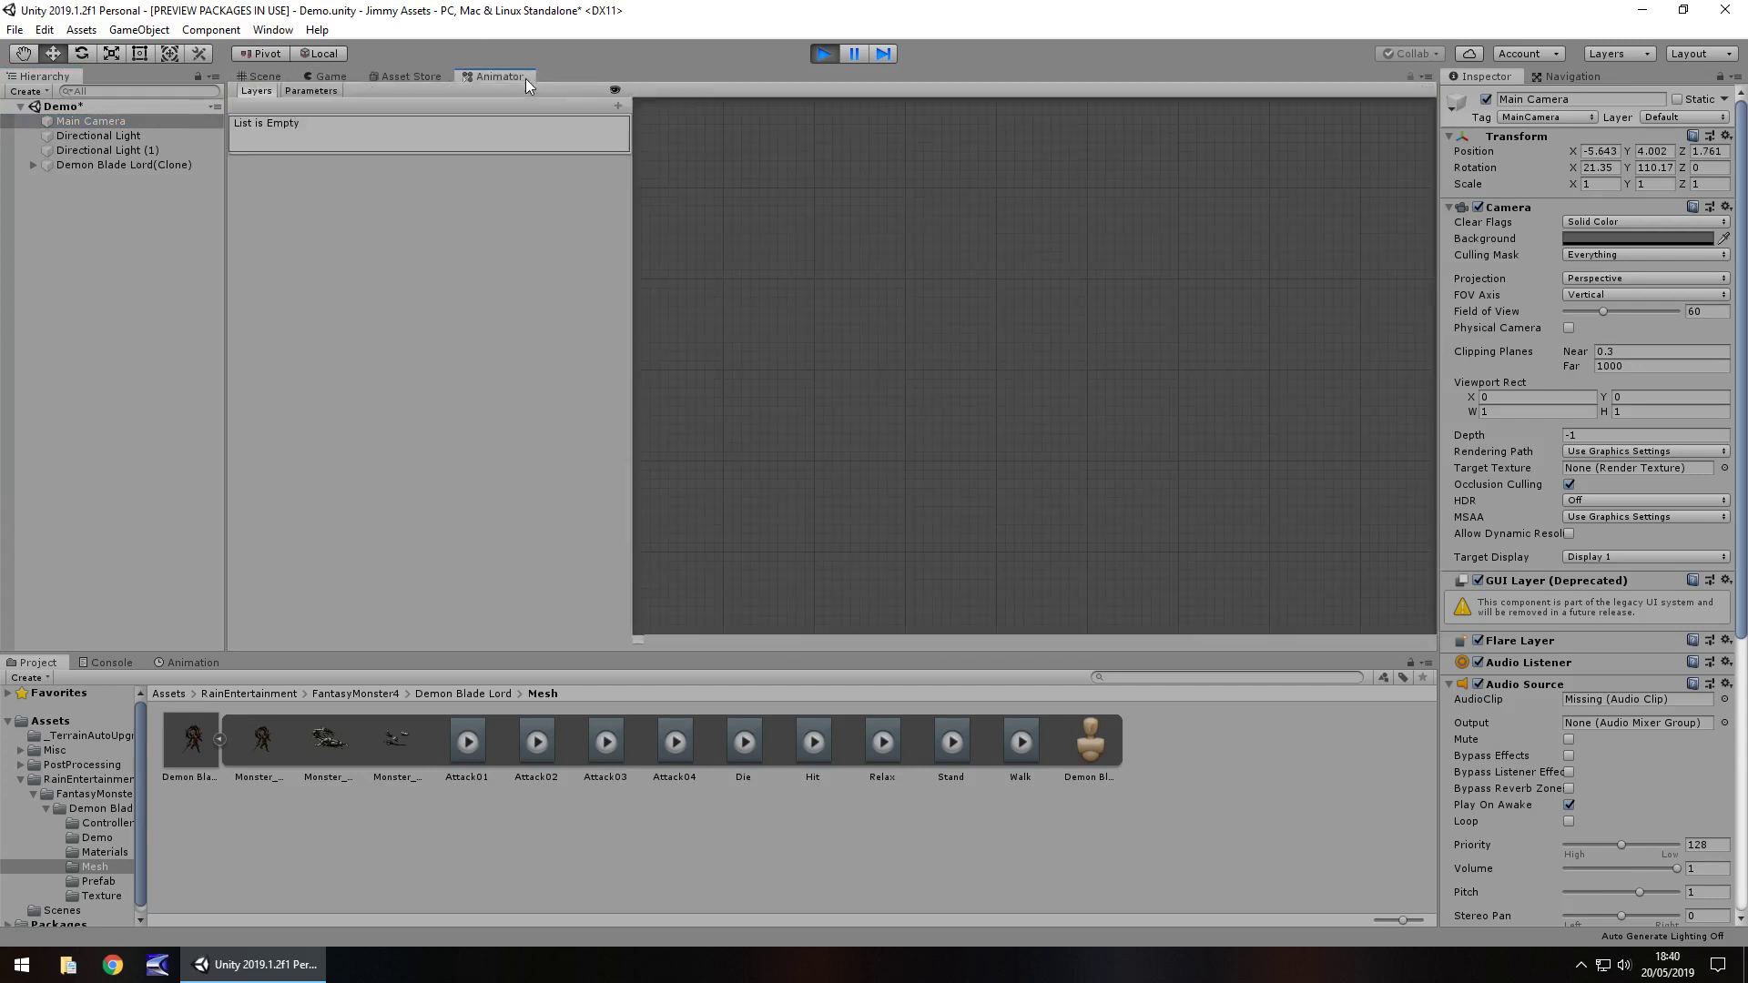
pyautogui.click(123, 165)
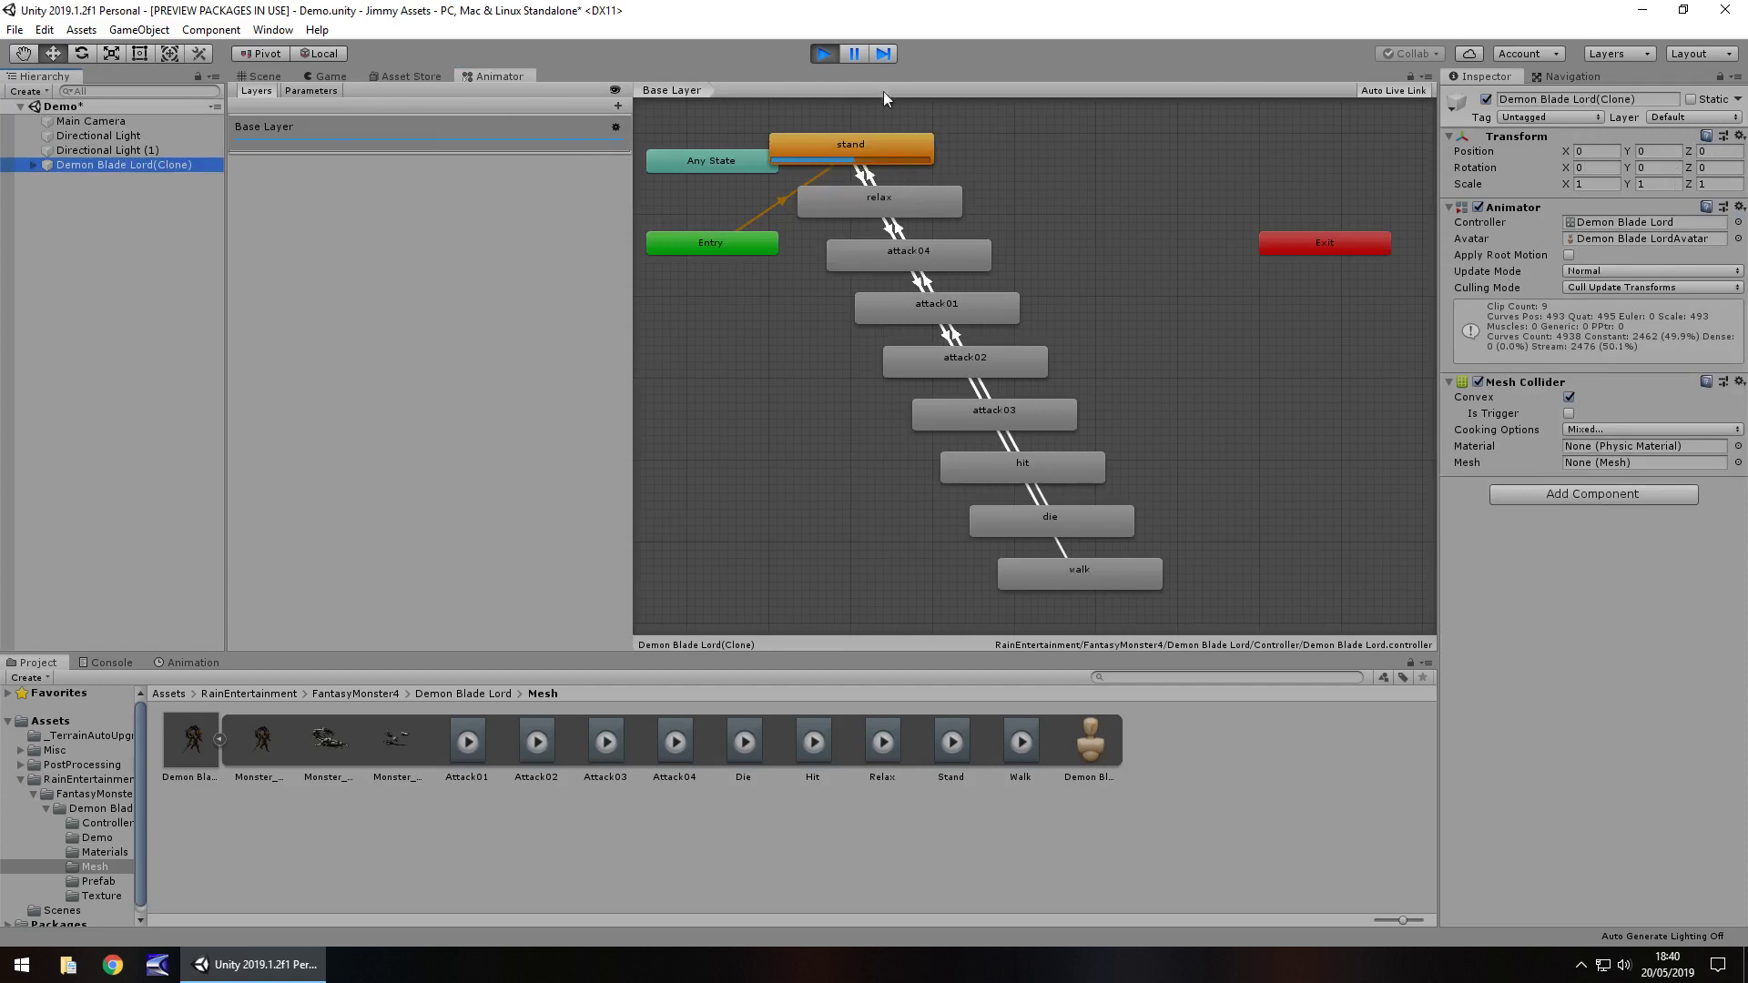
# Stop play, add PostProcessingBehaviour from PostProcessing/Runtime to Main Camera with the PP profile.
pyautogui.click(823, 54)
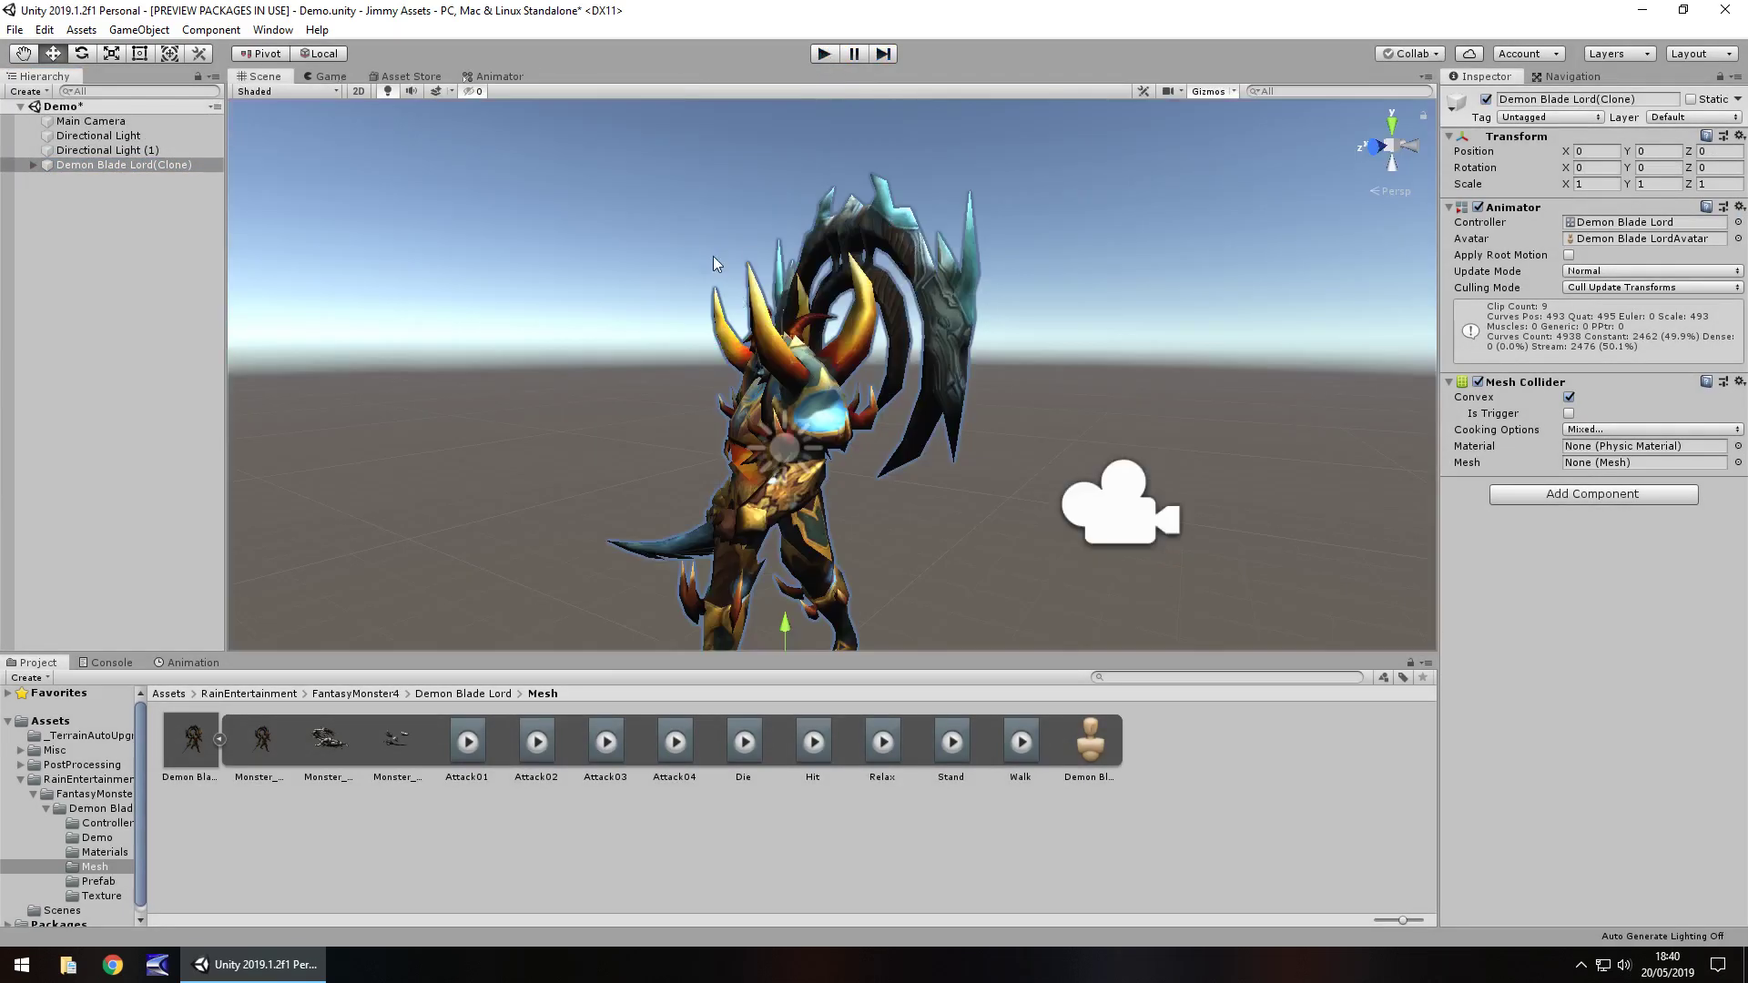
pyautogui.moveTo(839, 268); pyautogui.dragTo(1042, 351, button='right')
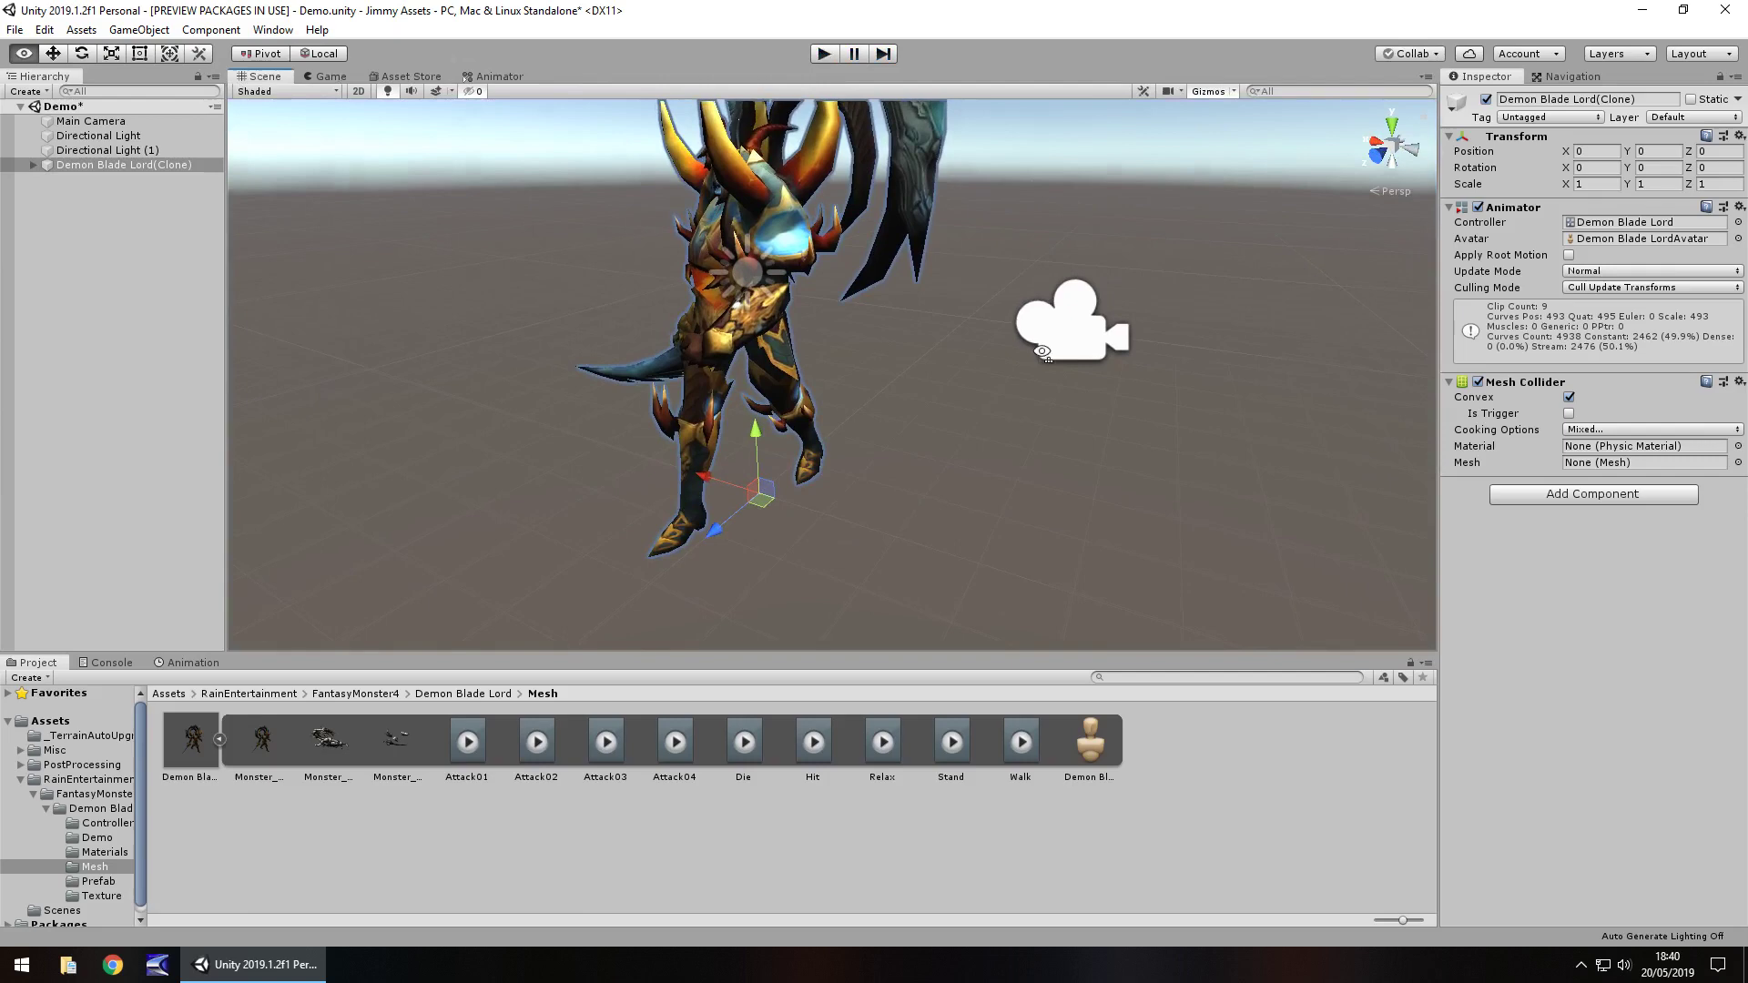
pyautogui.click(82, 765)
pyautogui.doubleClick(395, 746)
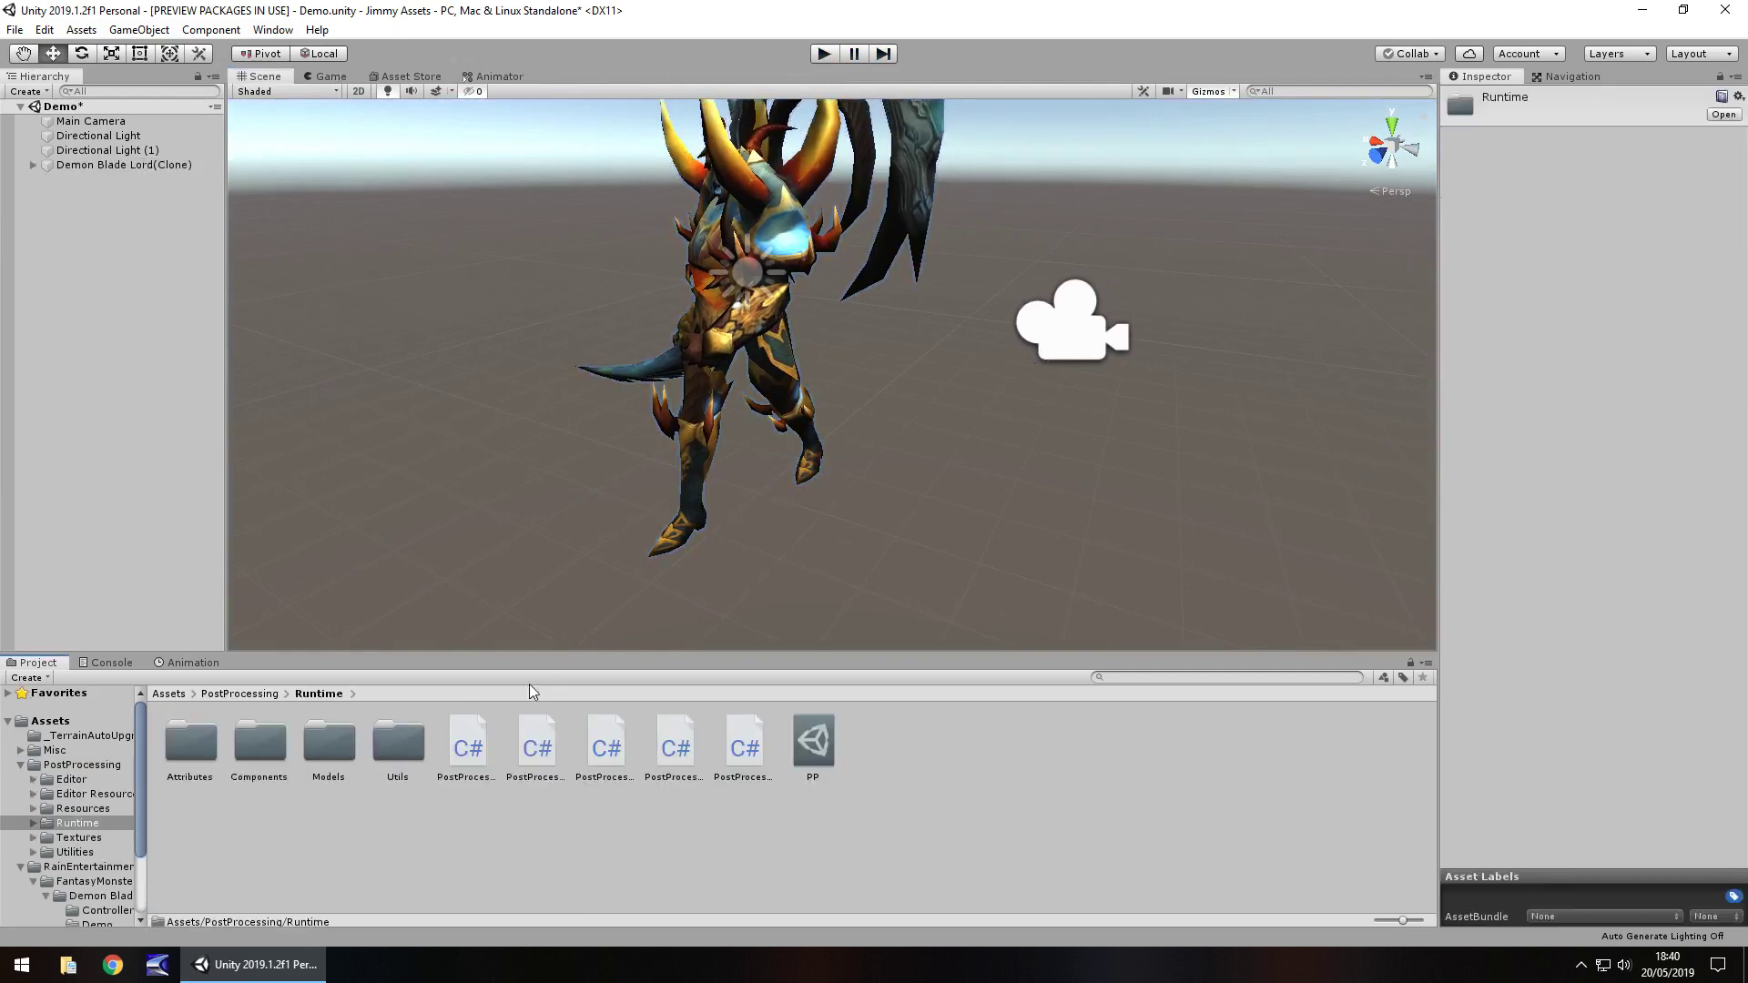
pyautogui.moveTo(460, 759); pyautogui.dragTo(91, 122)
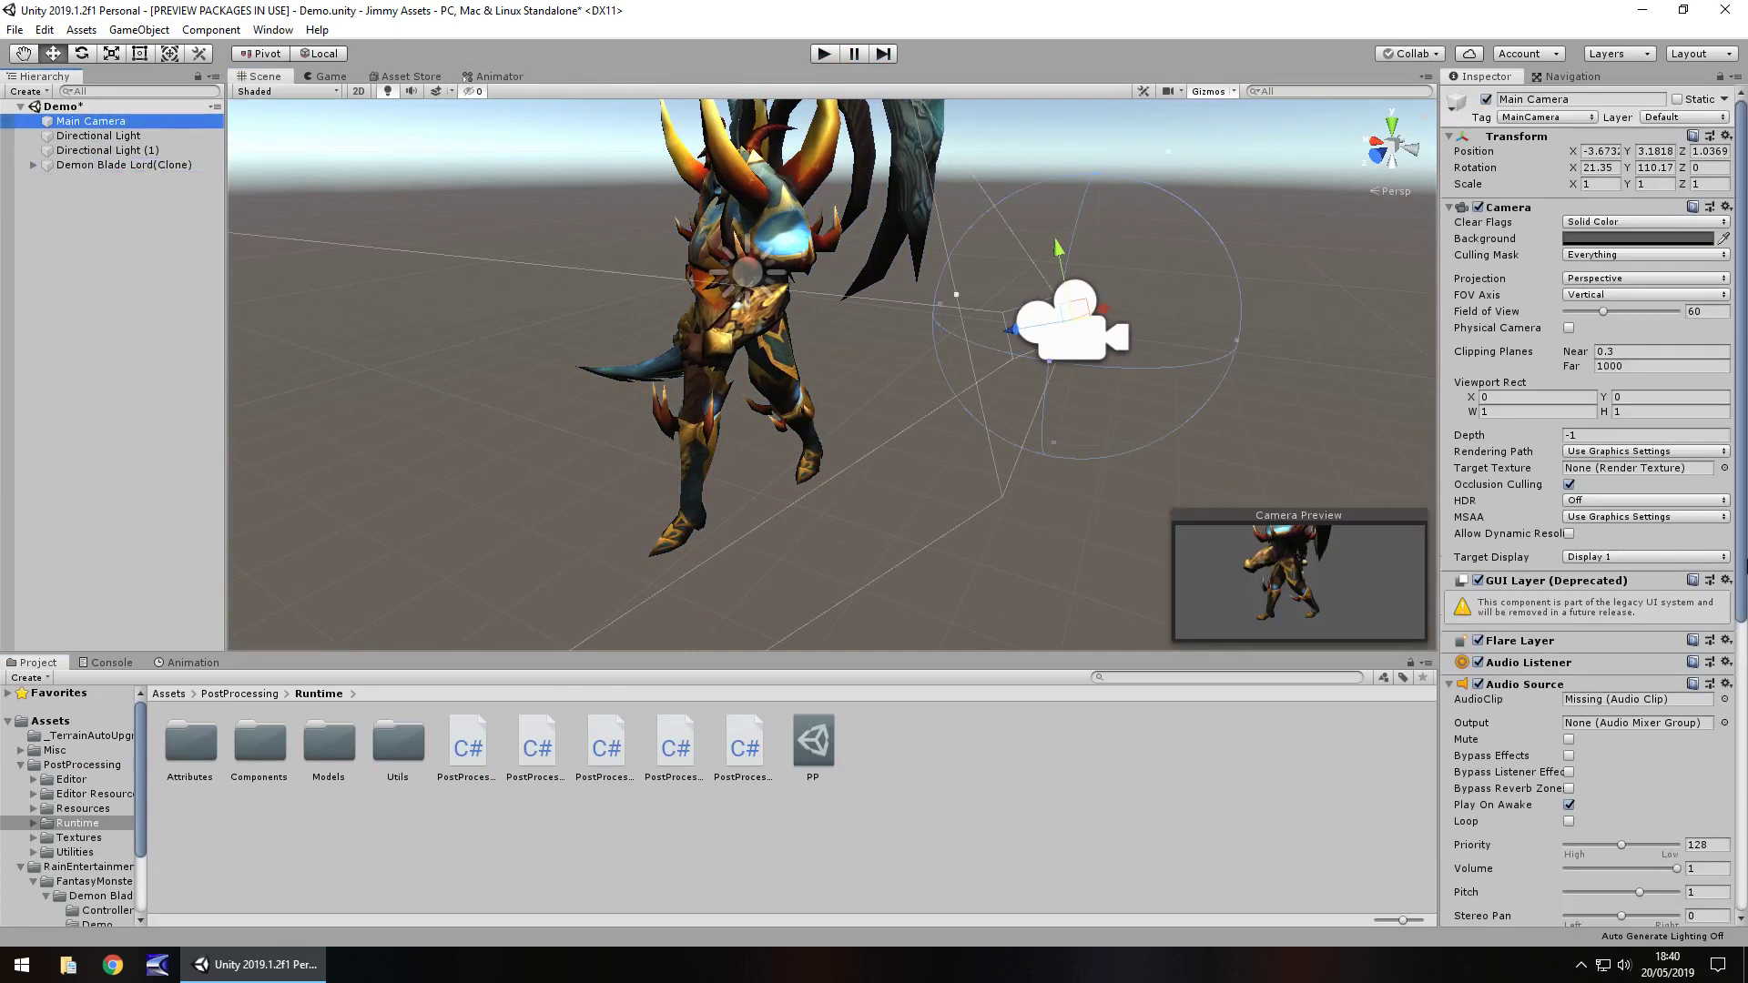
pyautogui.scroll(-5, 1591, 678)
pyautogui.moveTo(812, 742); pyautogui.dragTo(1608, 874)
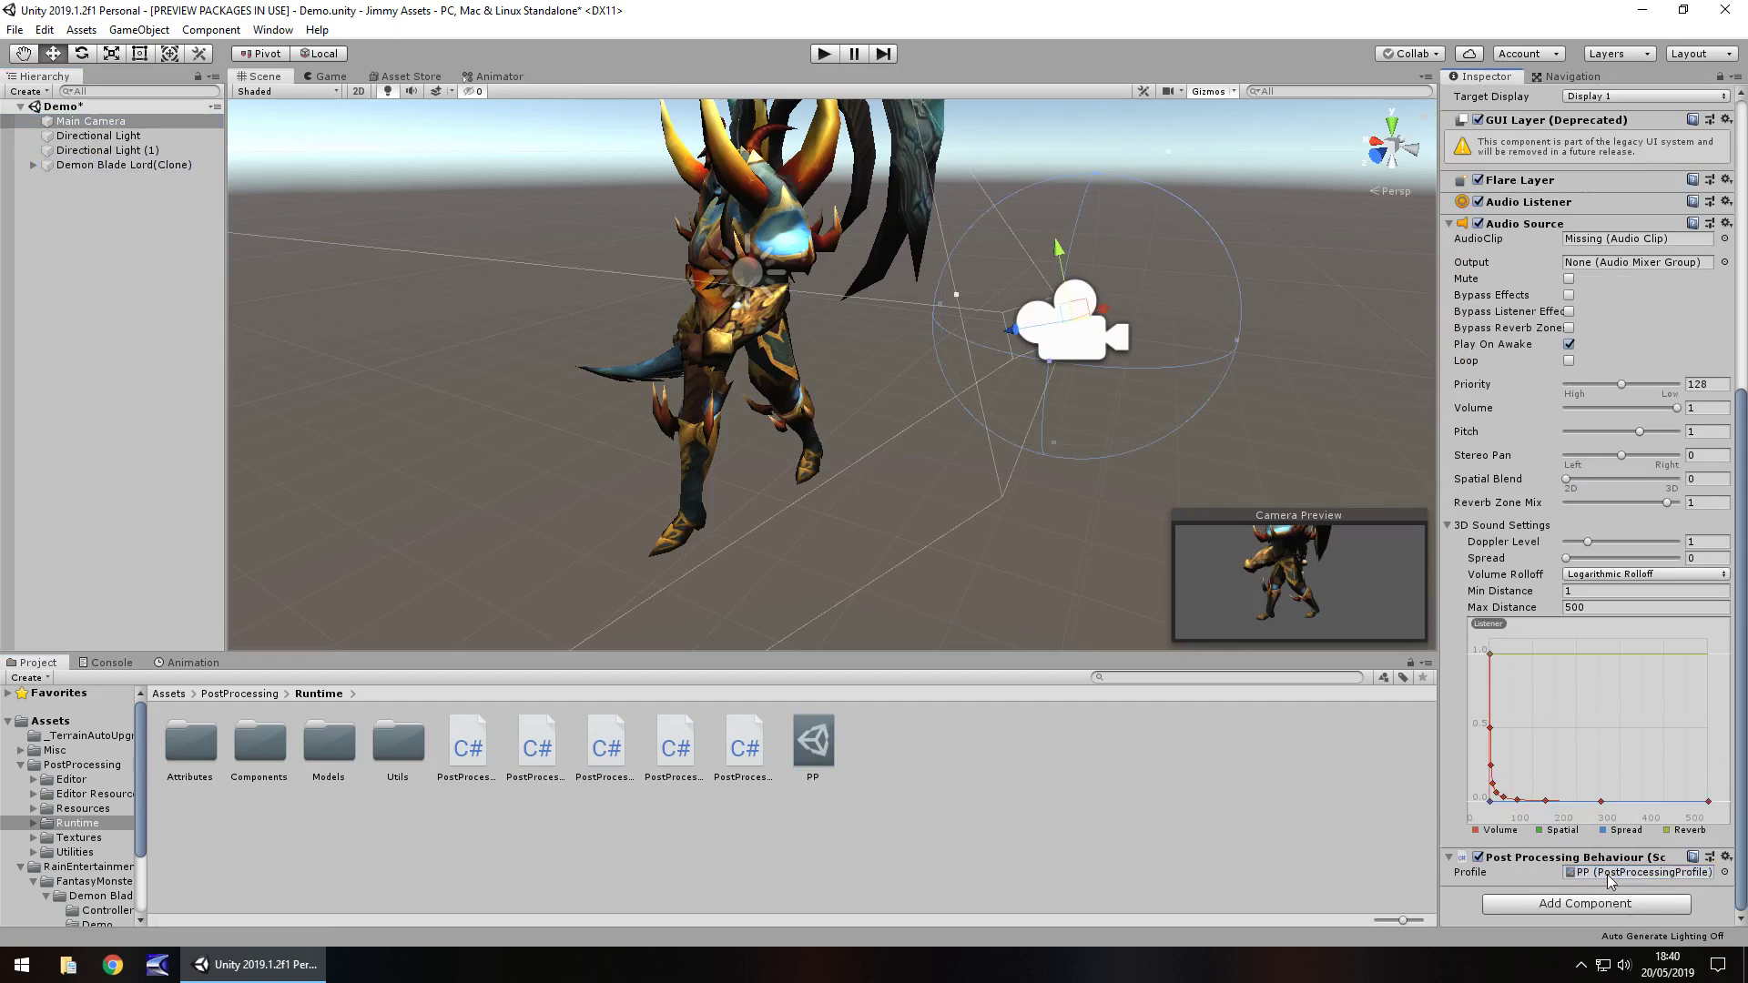
# Preview the post-processed Game shot, then move the Main Camera in the Scene view.
pyautogui.click(330, 77)
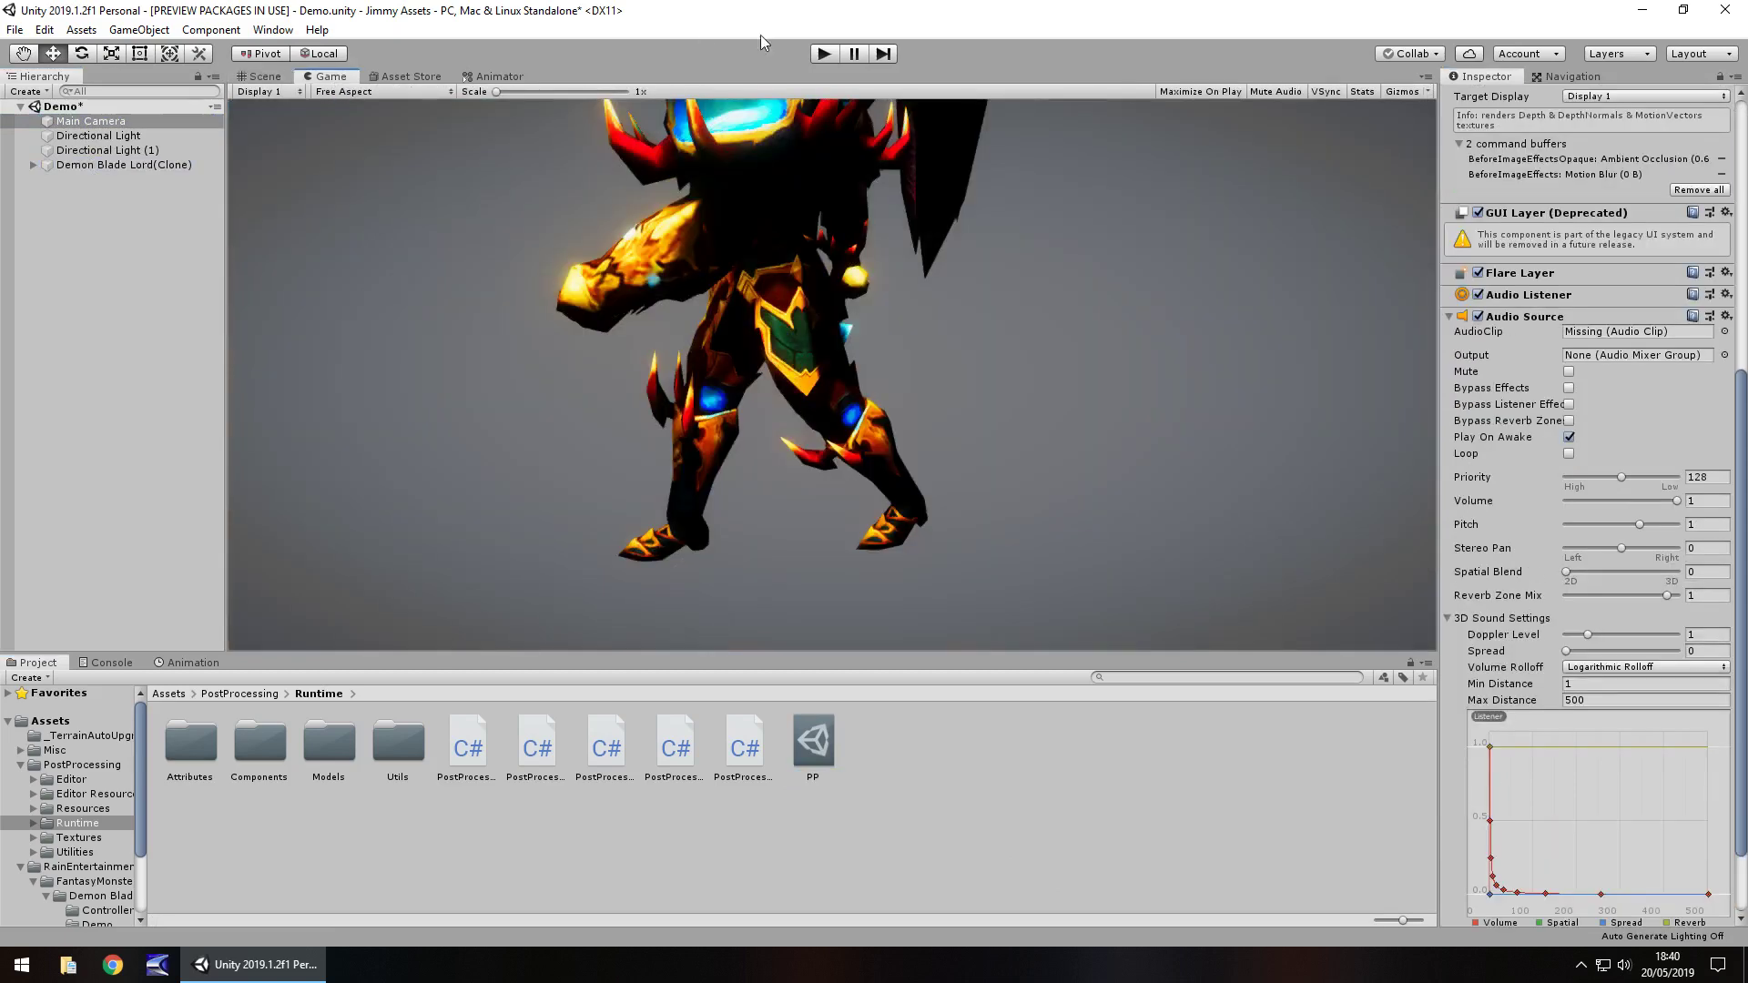
pyautogui.click(261, 77)
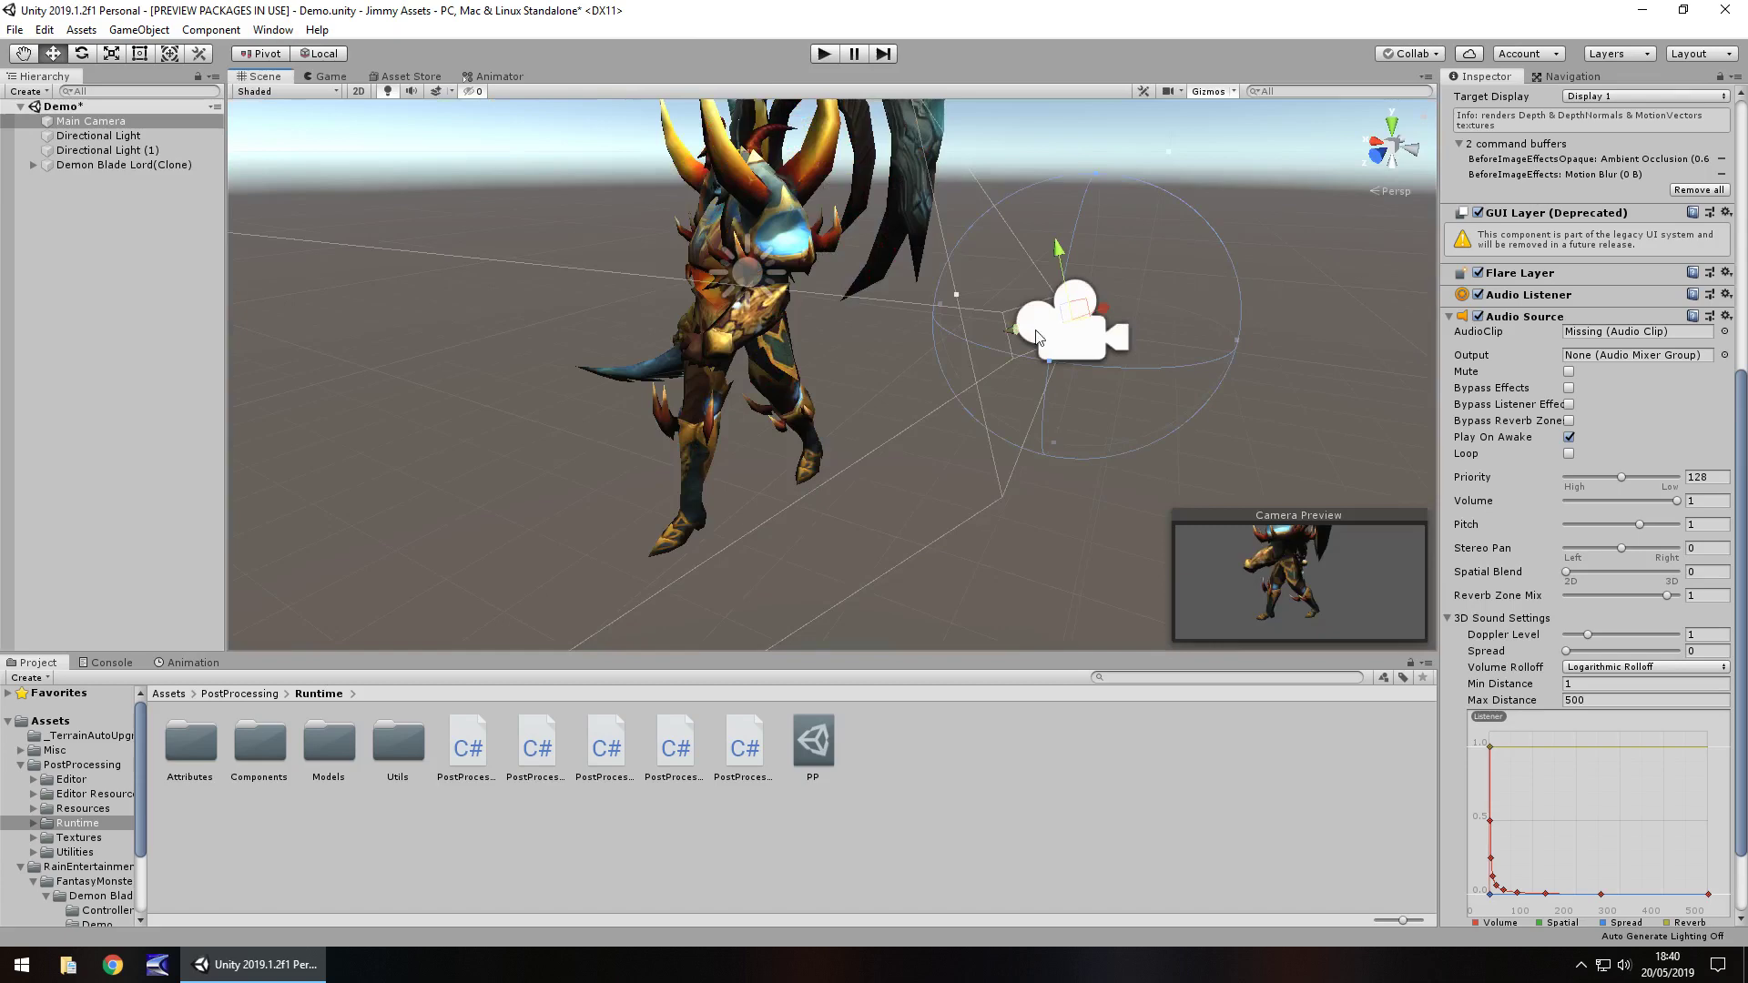
pyautogui.moveTo(1038, 337); pyautogui.dragTo(314, 583)
pyautogui.scroll(5, 1681, 295)
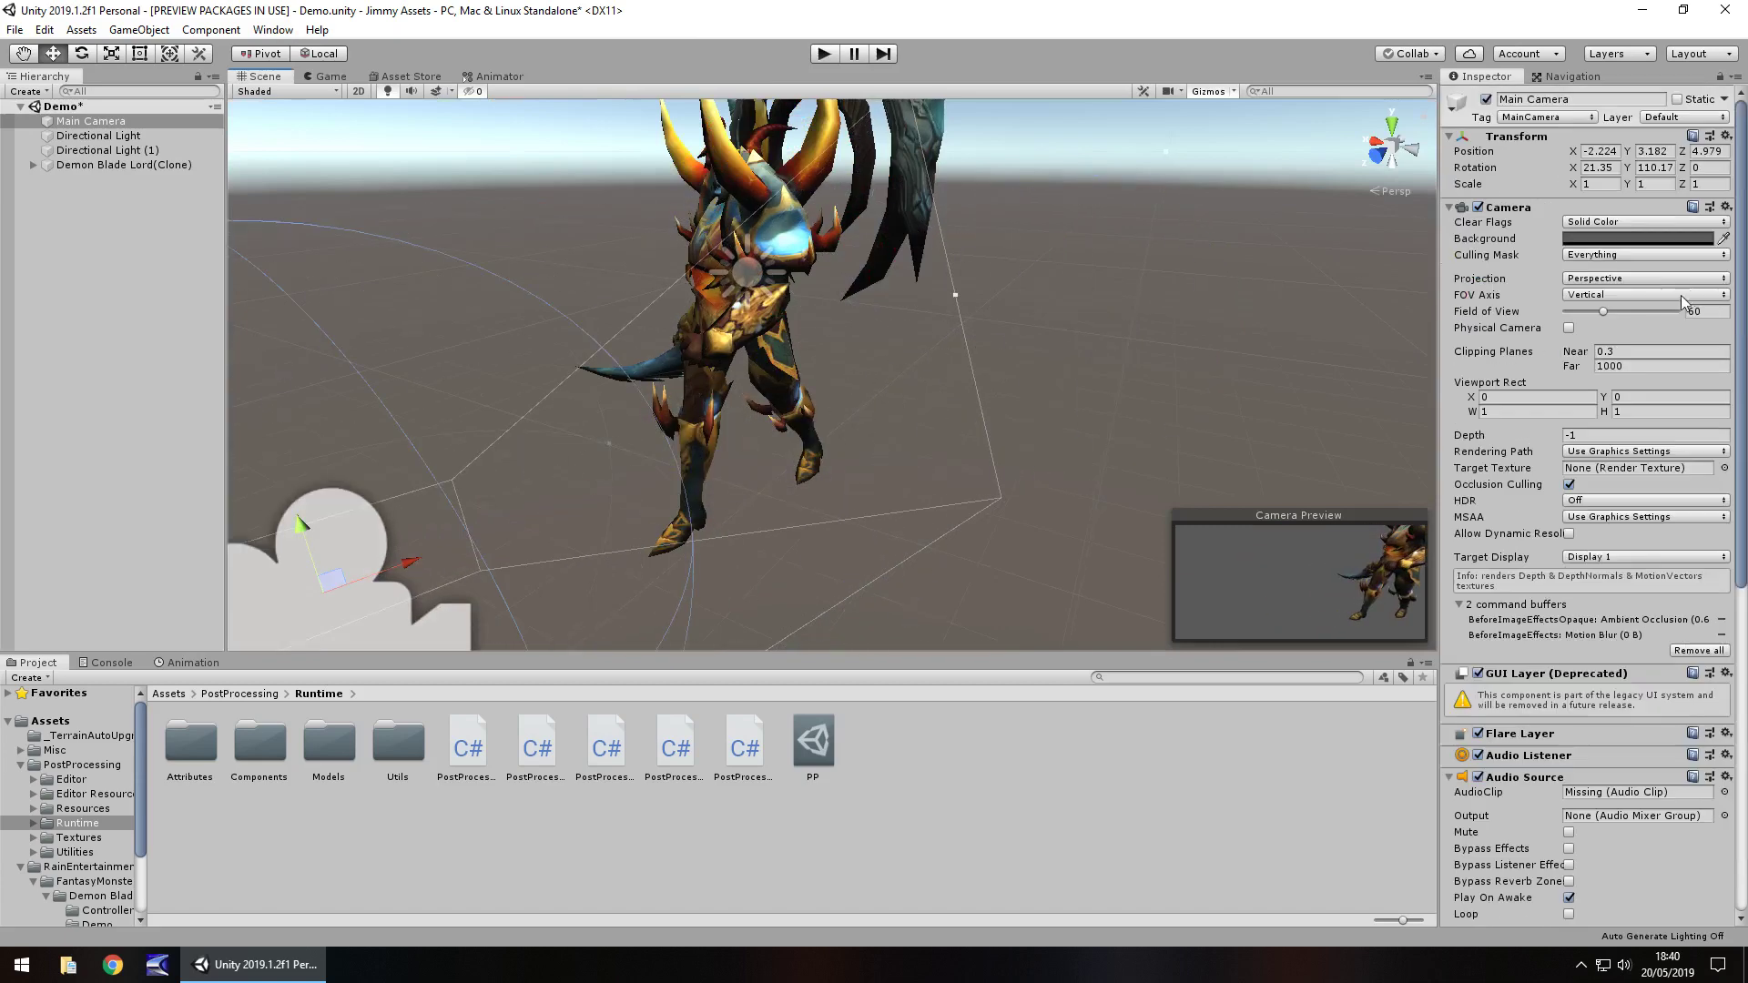
# Set the Main Camera rotation to 0, 180, 0 and shift it sideways to X -0.598.
pyautogui.click(1654, 168)
pyautogui.write('0')
pyautogui.click(1593, 168)
pyautogui.write('0')
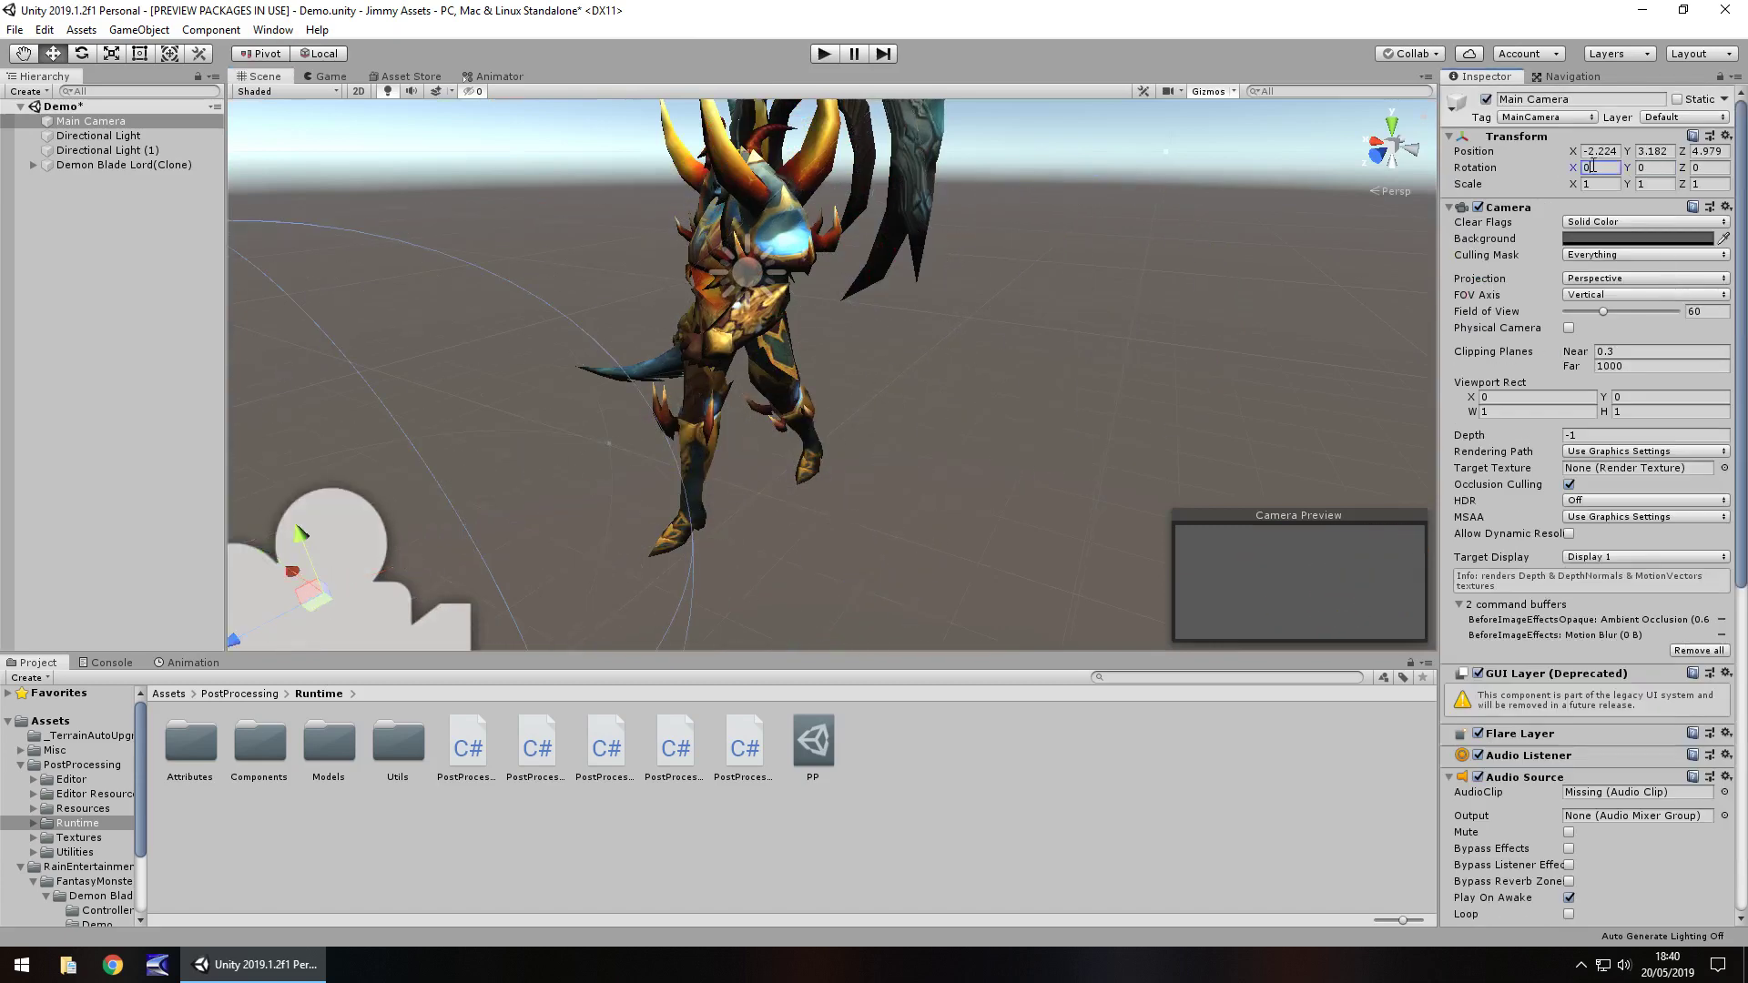
pyautogui.write('f')
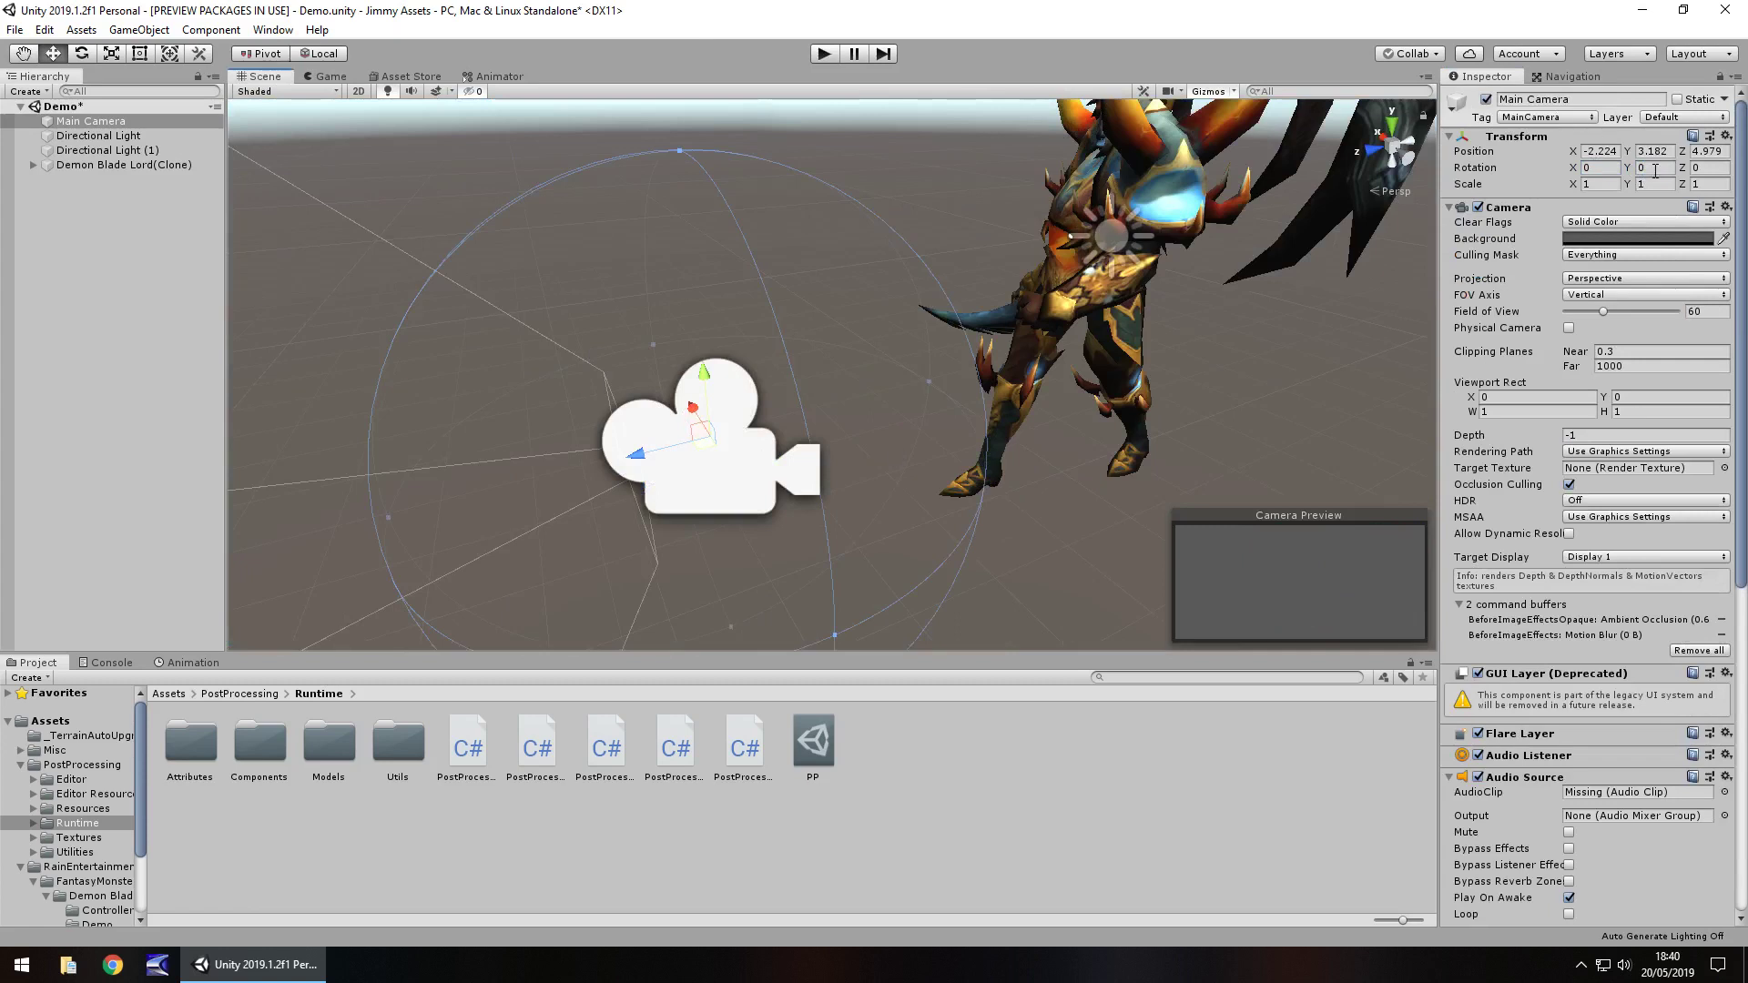
pyautogui.press('Tab')
pyautogui.write('180')
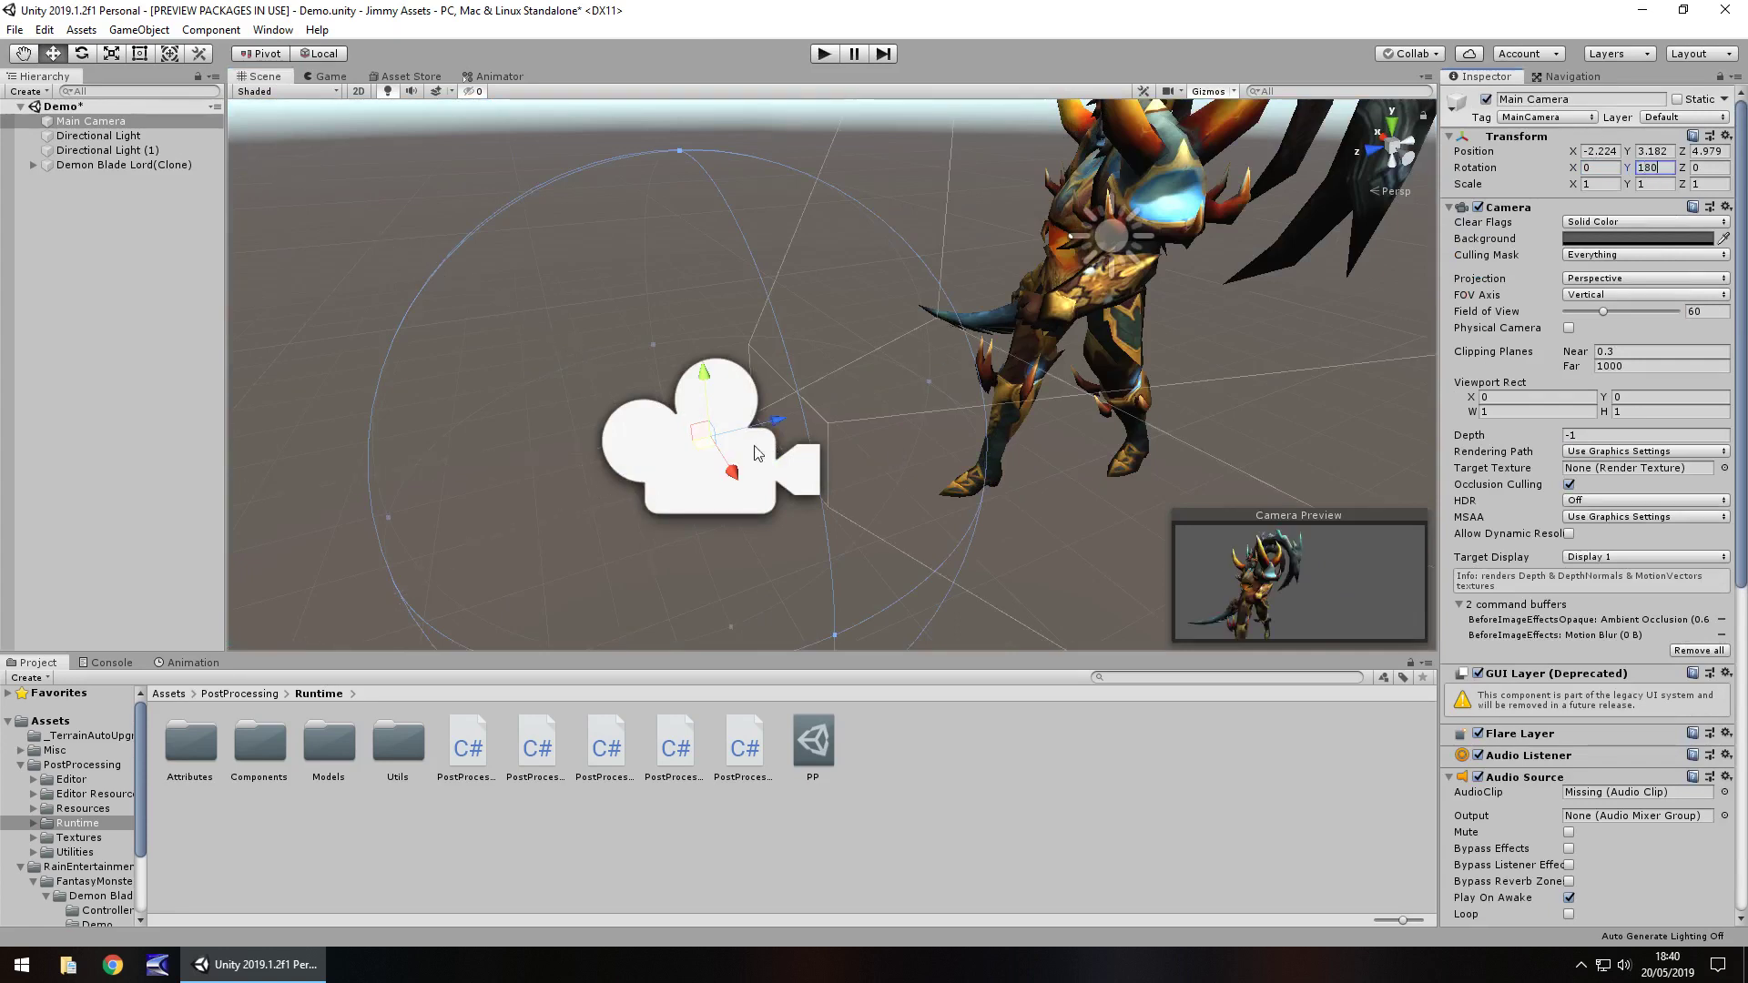
pyautogui.moveTo(690, 431); pyautogui.dragTo(602, 307)
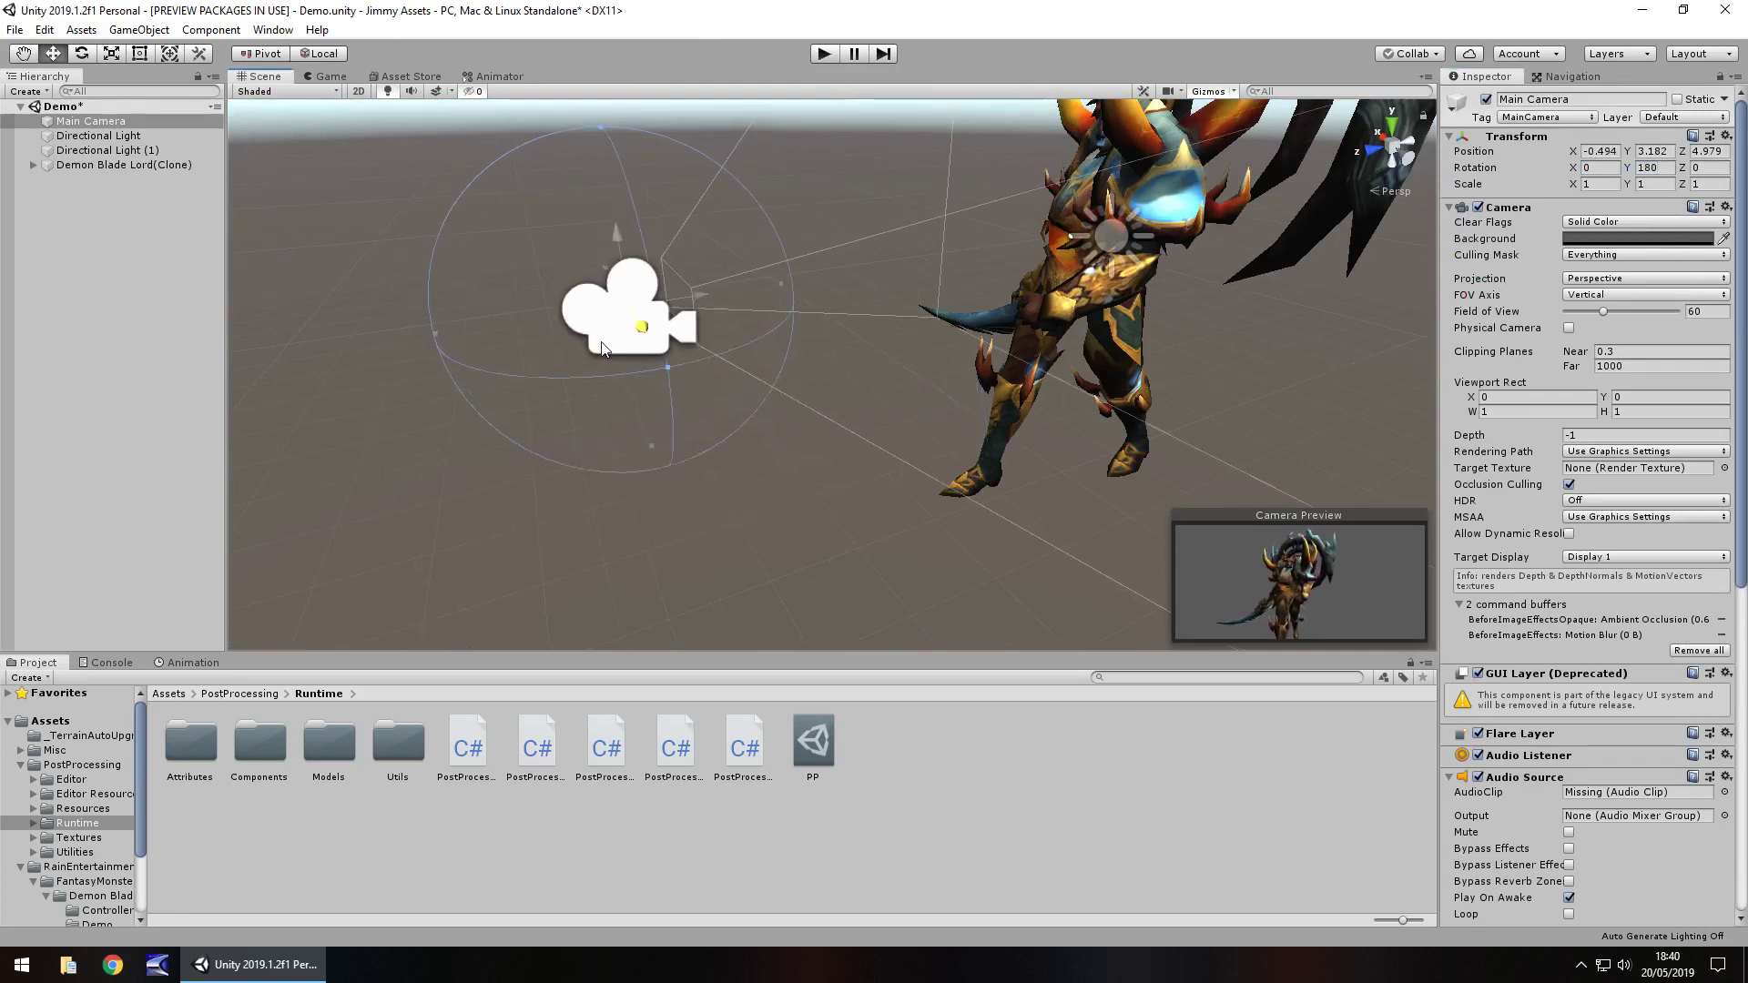
# Run play mode to watch the post-processed demon, then show the free Demon Blade Lord store page.
pyautogui.click(822, 53)
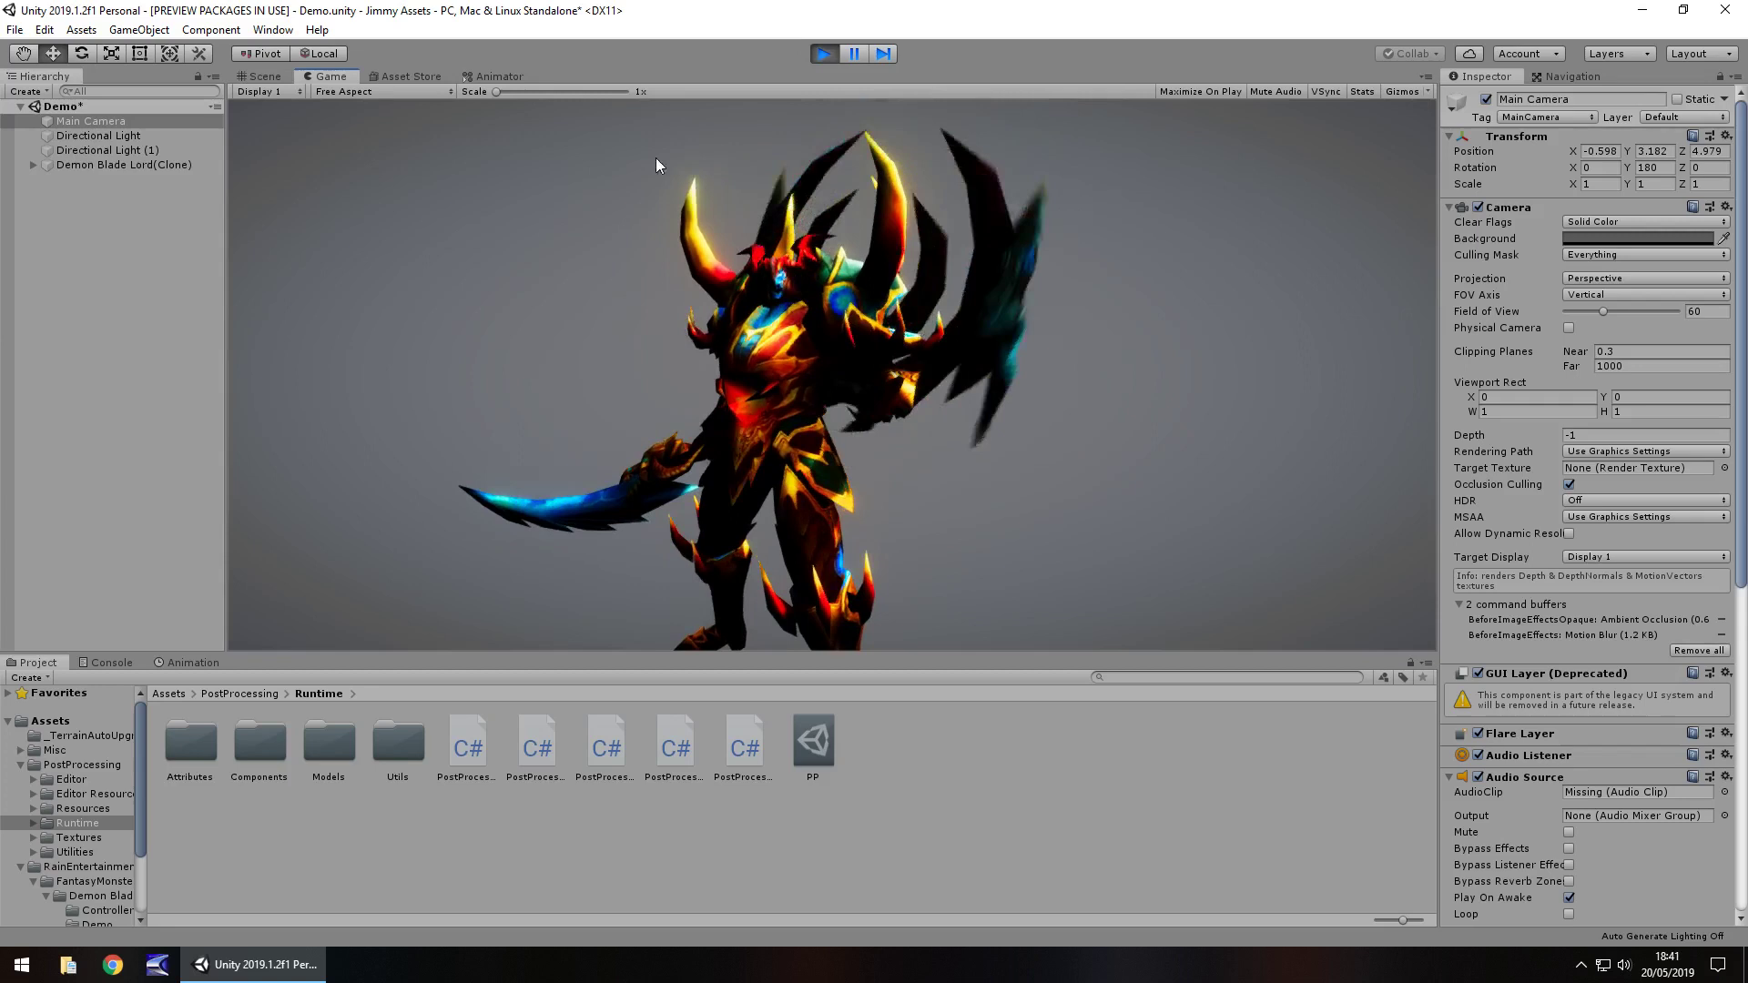
pyautogui.scroll(-3, 69, 844)
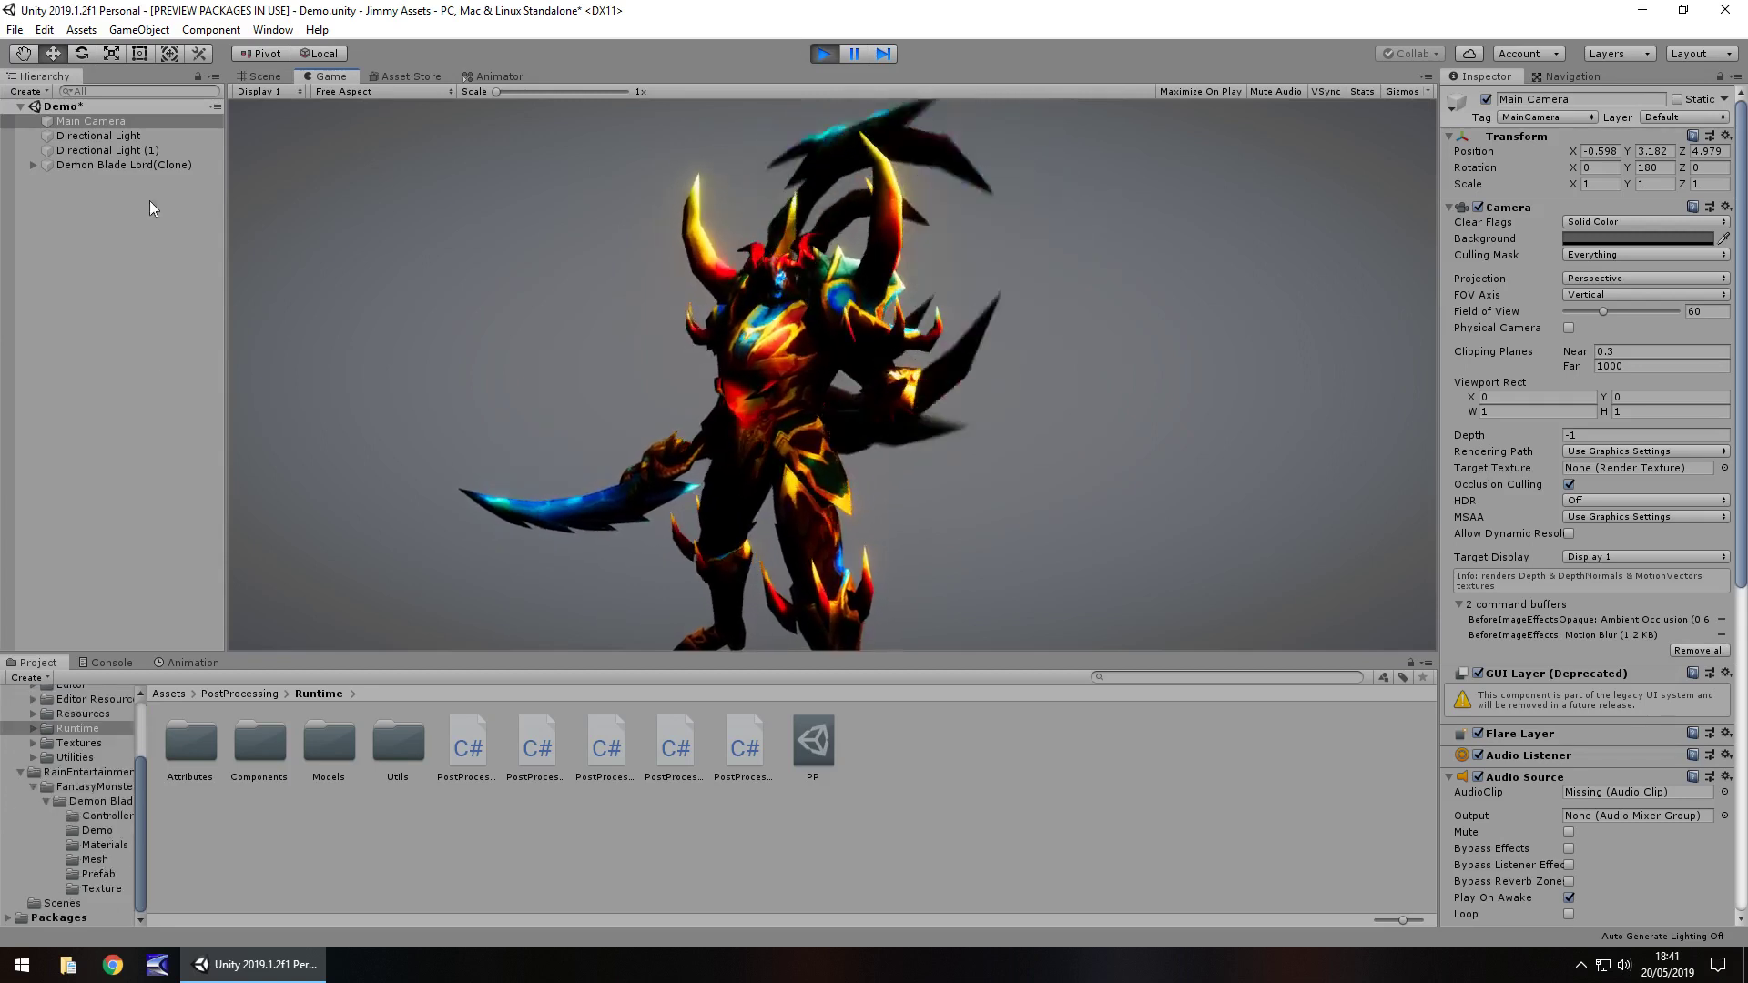
pyautogui.click(410, 76)
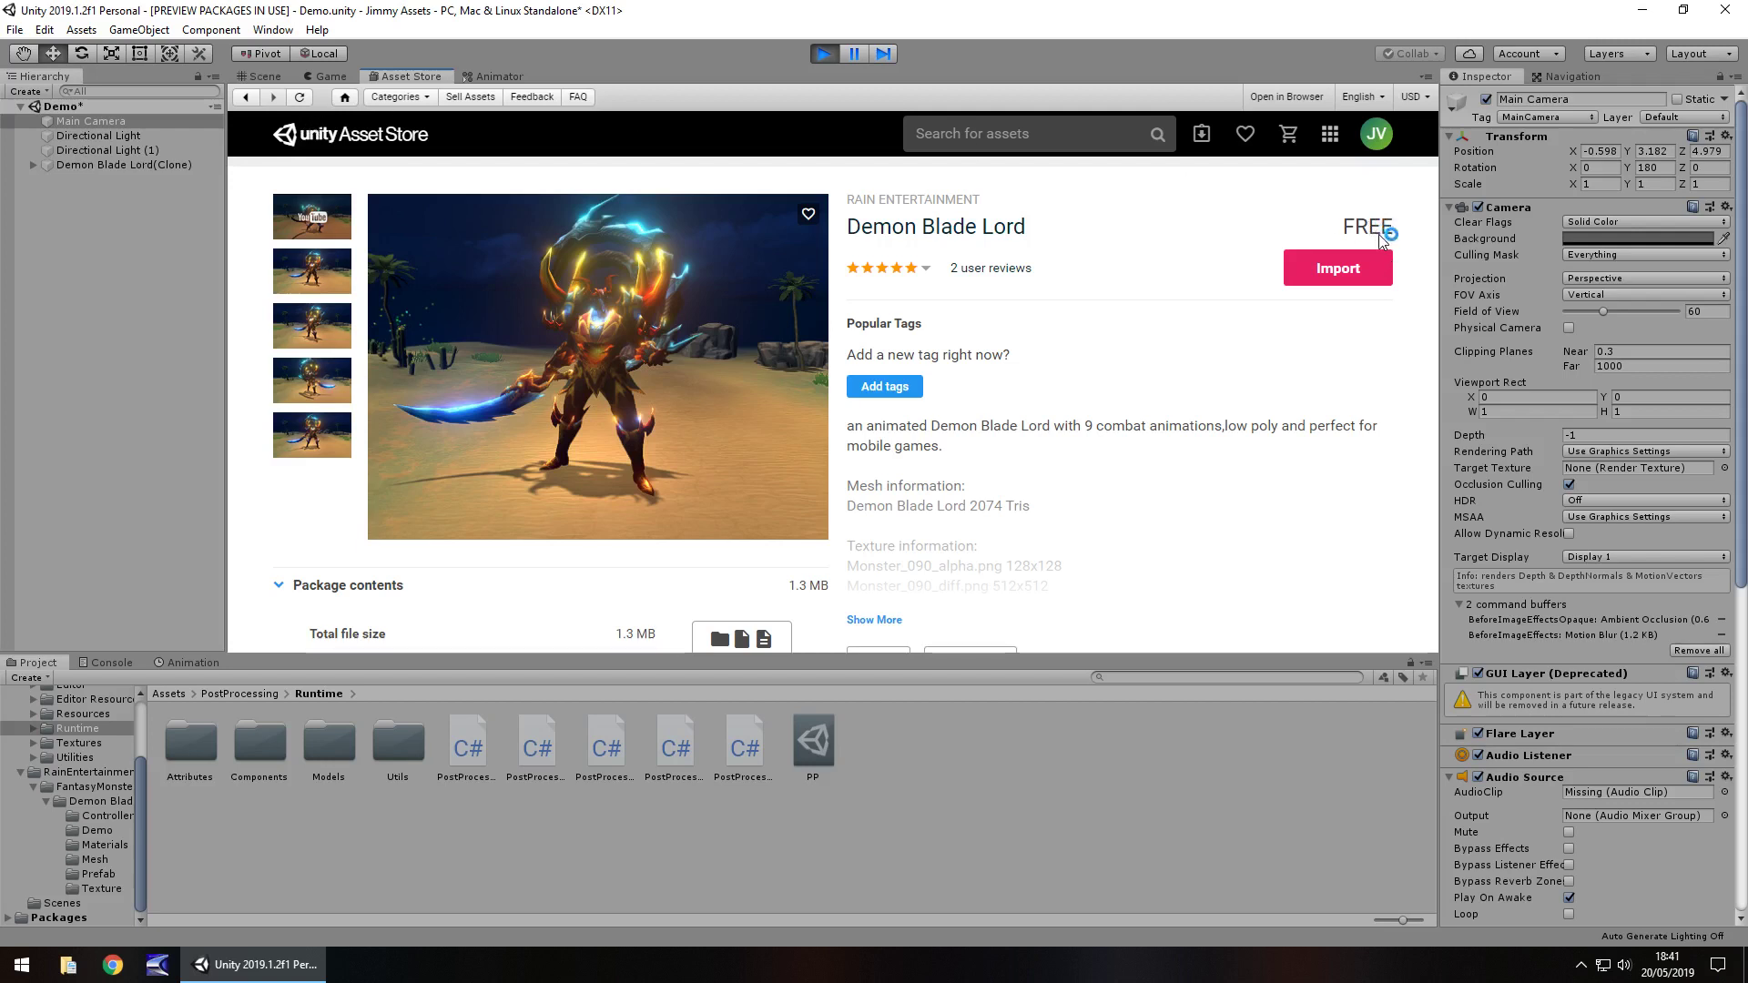
# Switch from the Scene view back to the Game view of the playing Demon Blade Lord.
pyautogui.click(262, 77)
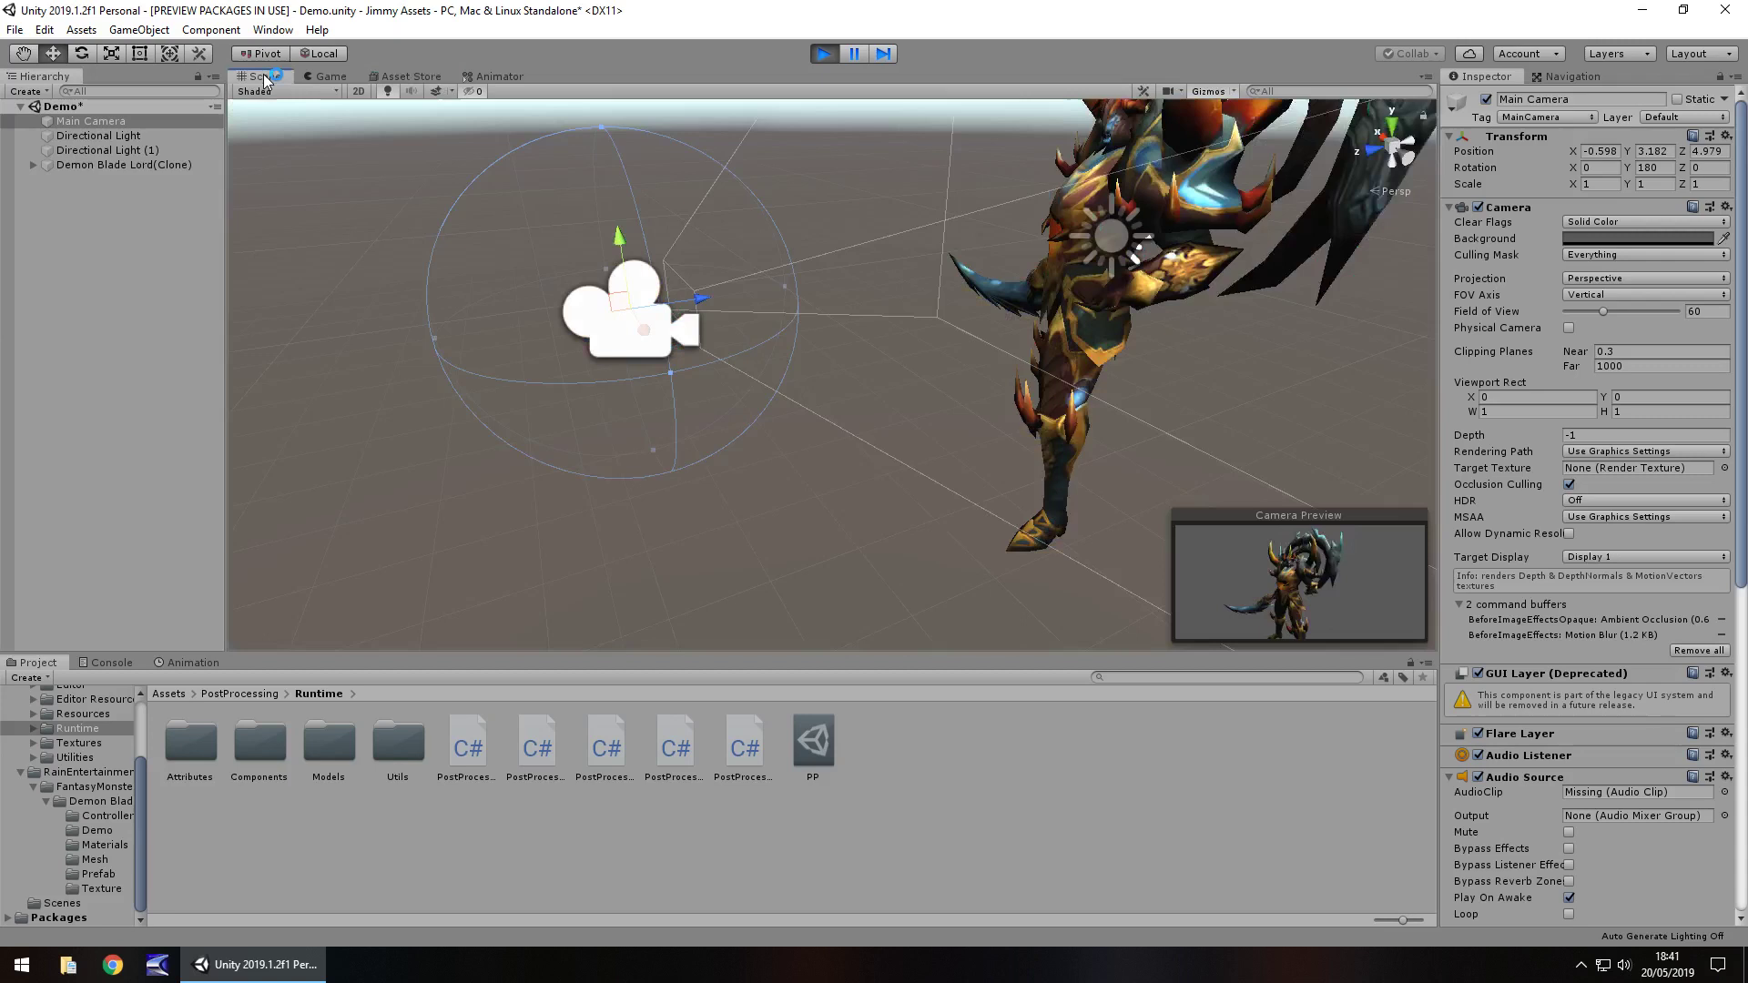
pyautogui.click(325, 78)
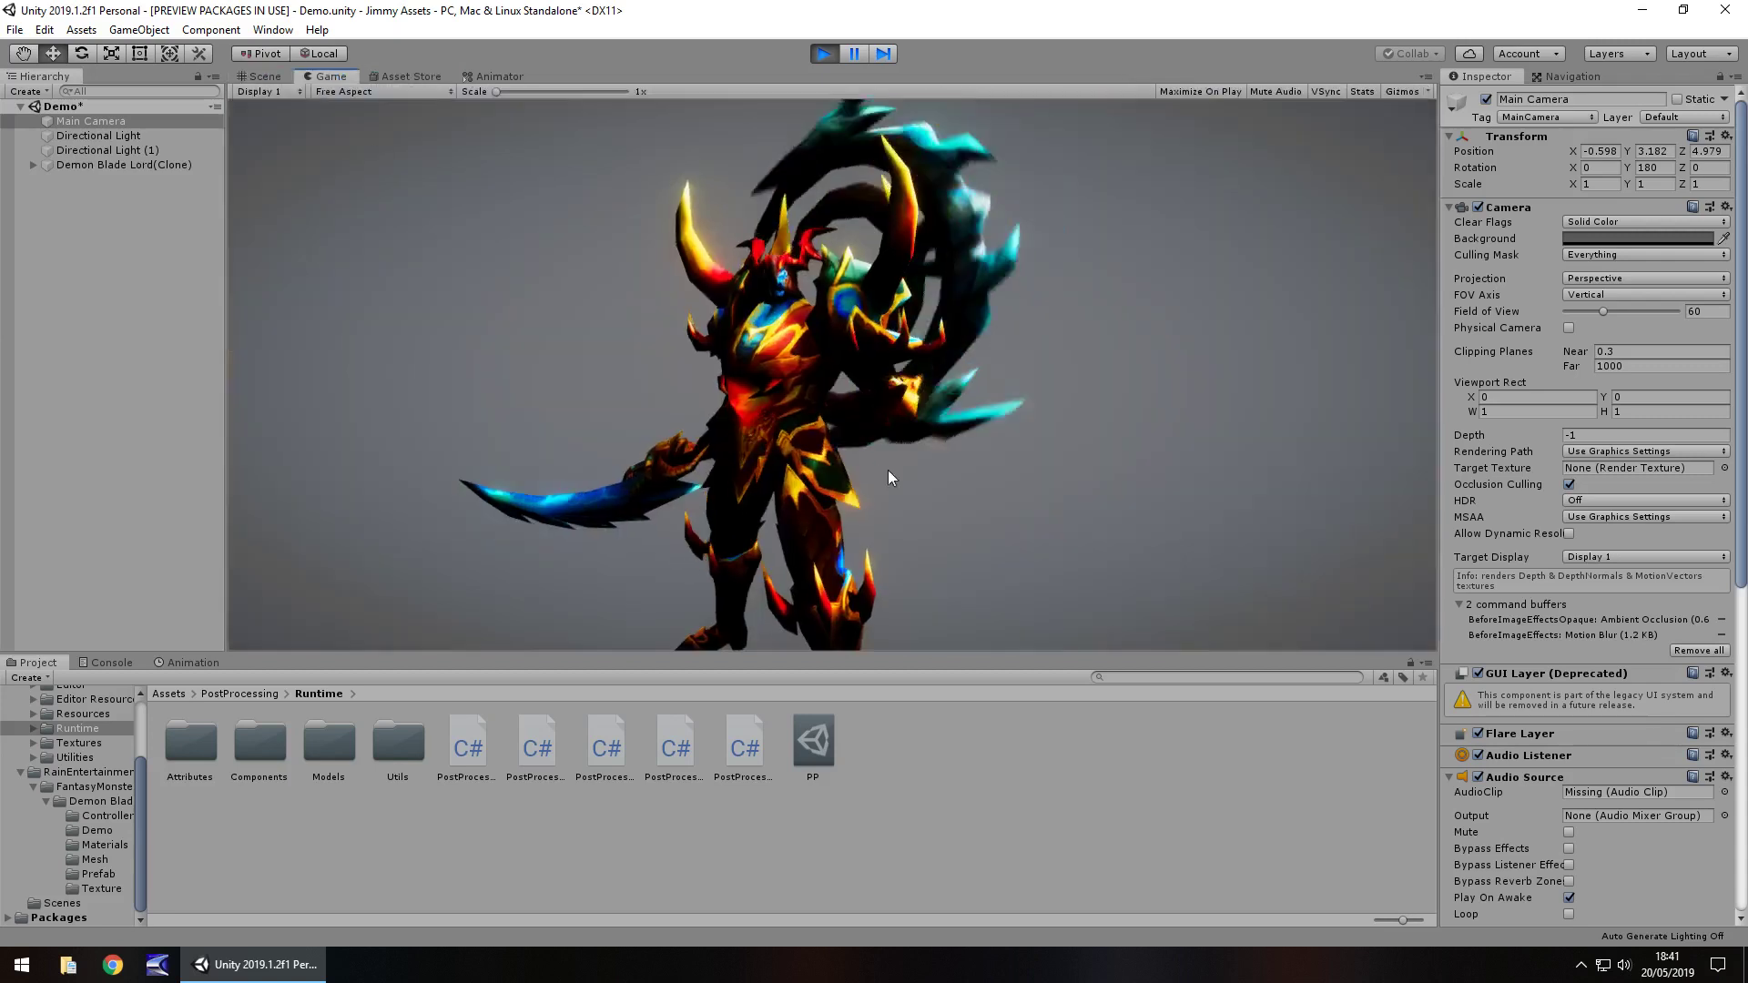